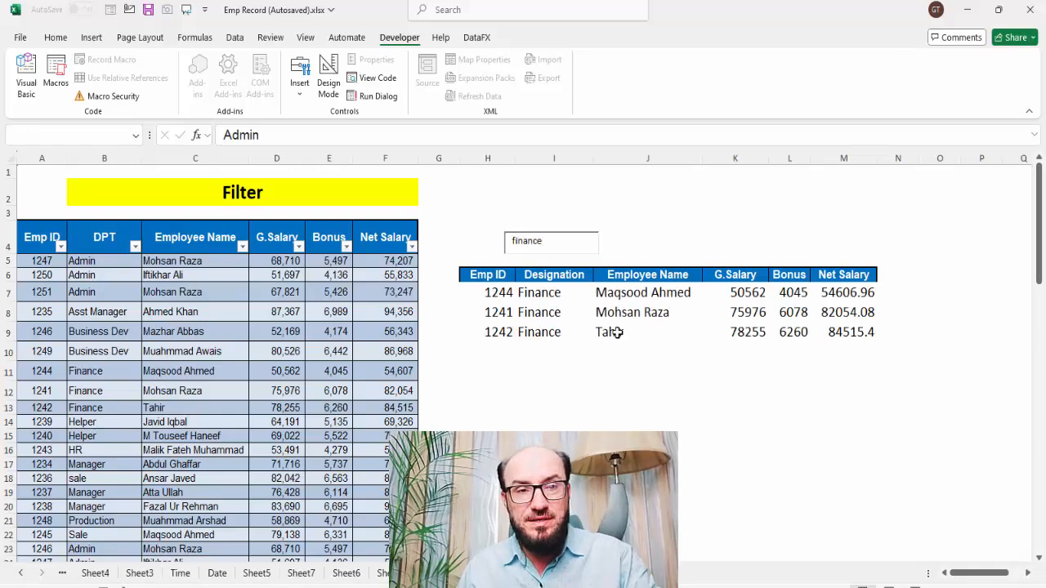
drag(114, 274, 115, 529)
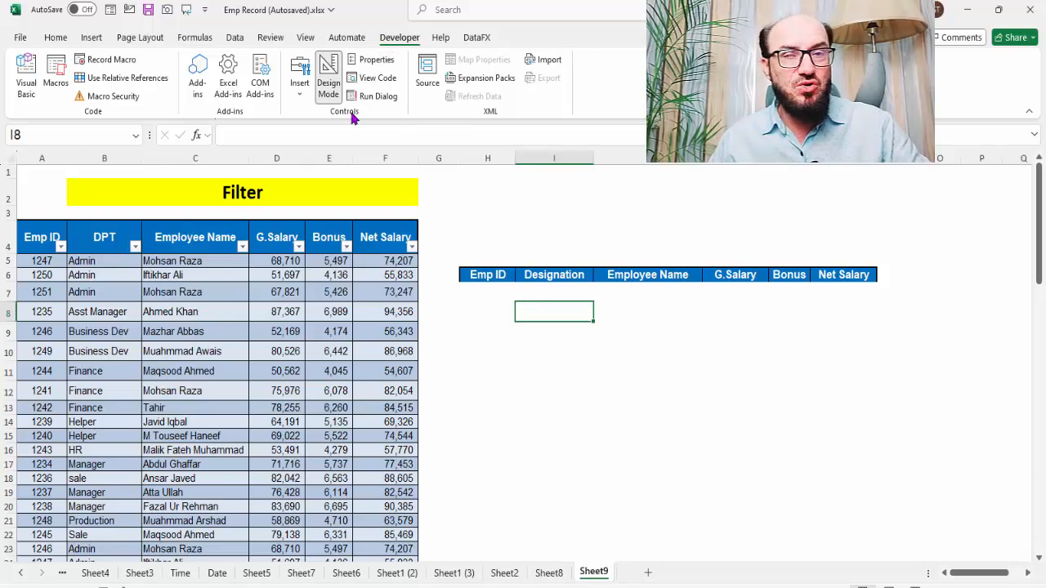
Insert an ActiveX text box above the Designation column of the results table and move it up to row 2.
click(309, 99)
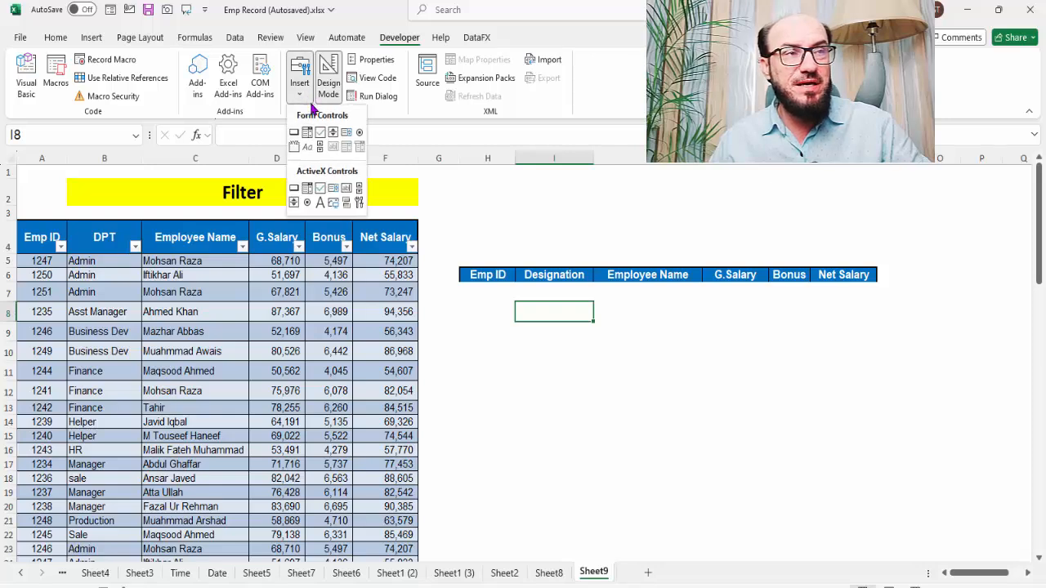
click(346, 190)
drag(527, 209, 554, 225)
click(510, 291)
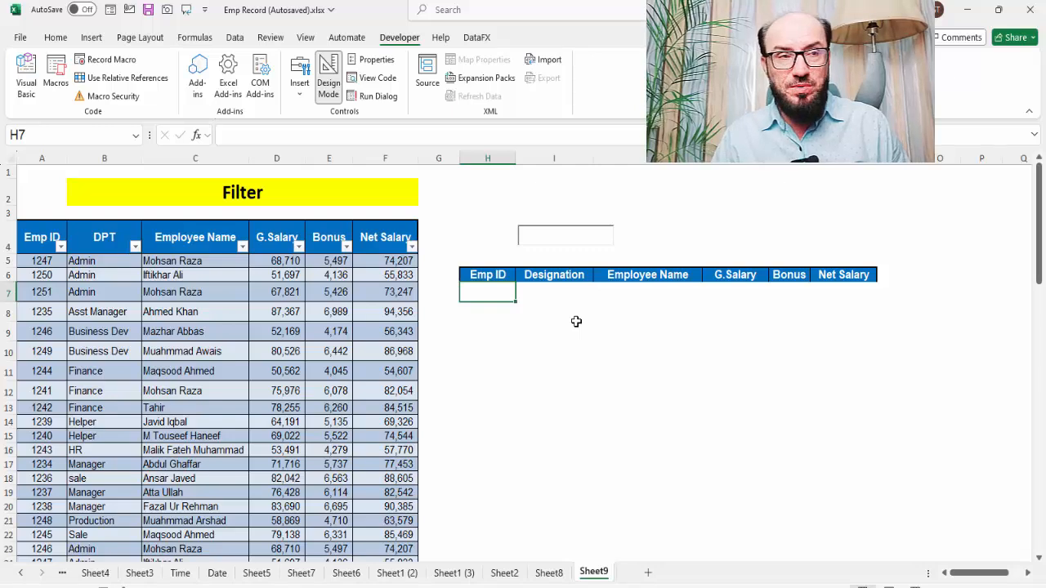
drag(553, 231, 557, 187)
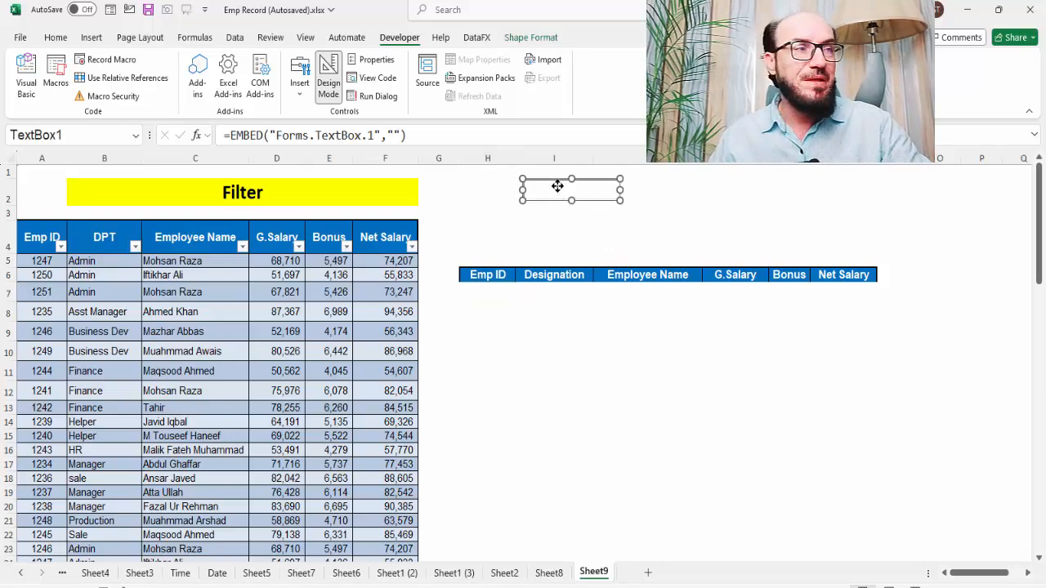
Open the properties of the text box and place the properties window clear of it.
right_click(558, 187)
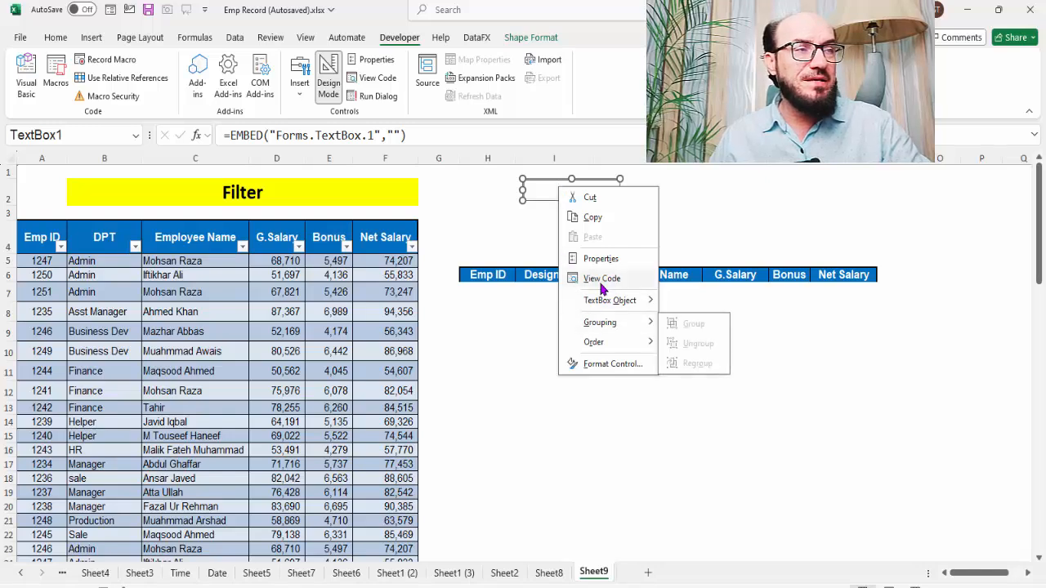
click(585, 260)
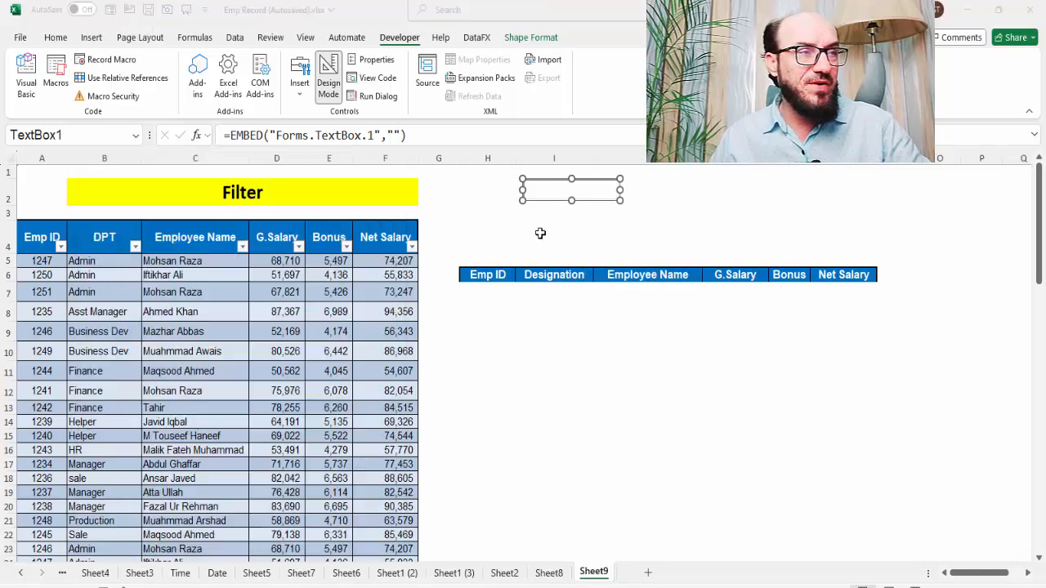
click(551, 234)
drag(327, 169, 328, 229)
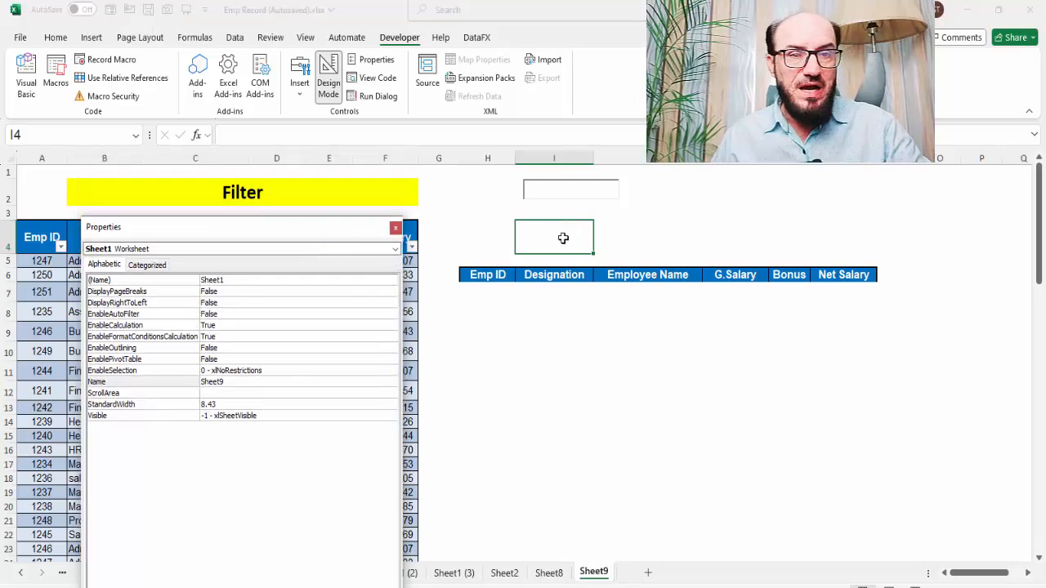
click(551, 197)
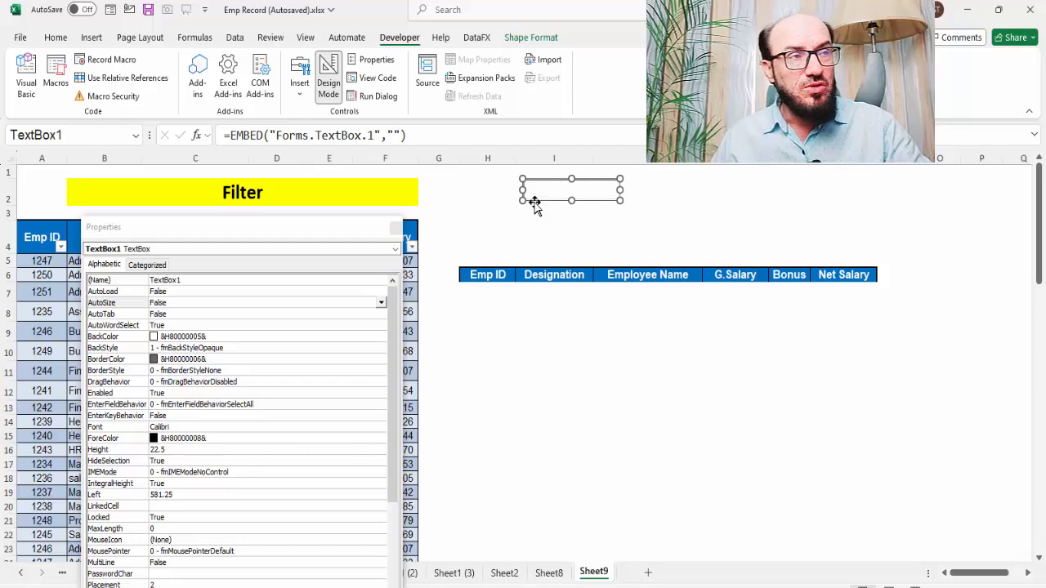
drag(229, 231, 306, 187)
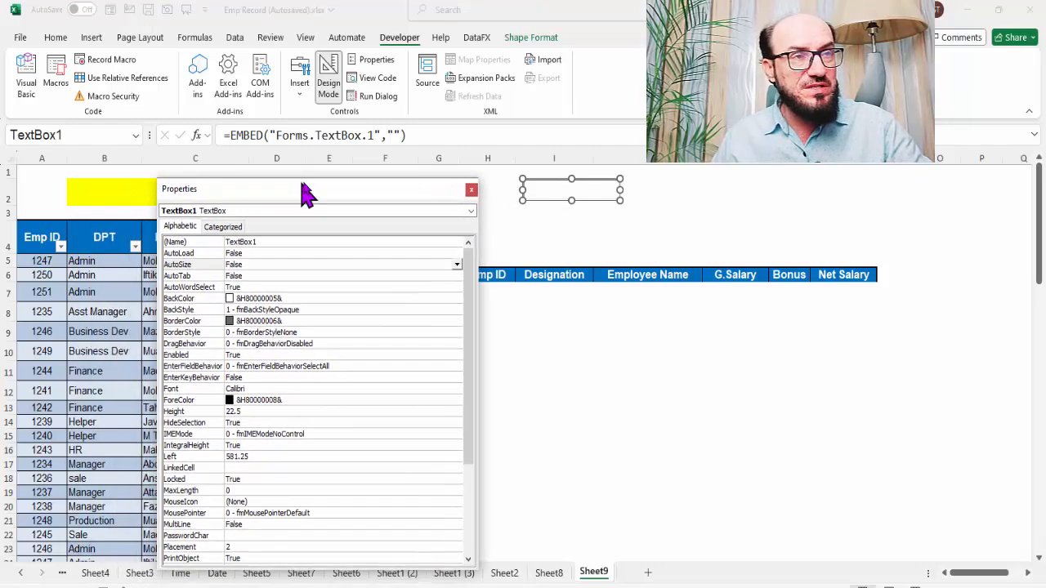
Set the text box's LinkedCell property to I4, the cell above the Designation header, and close the properties.
click(248, 457)
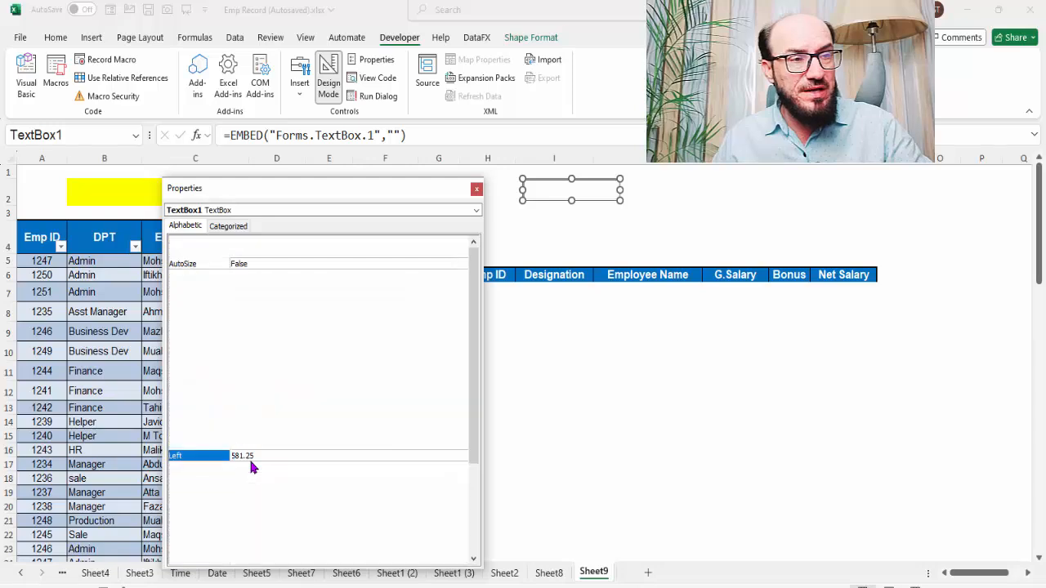
click(250, 466)
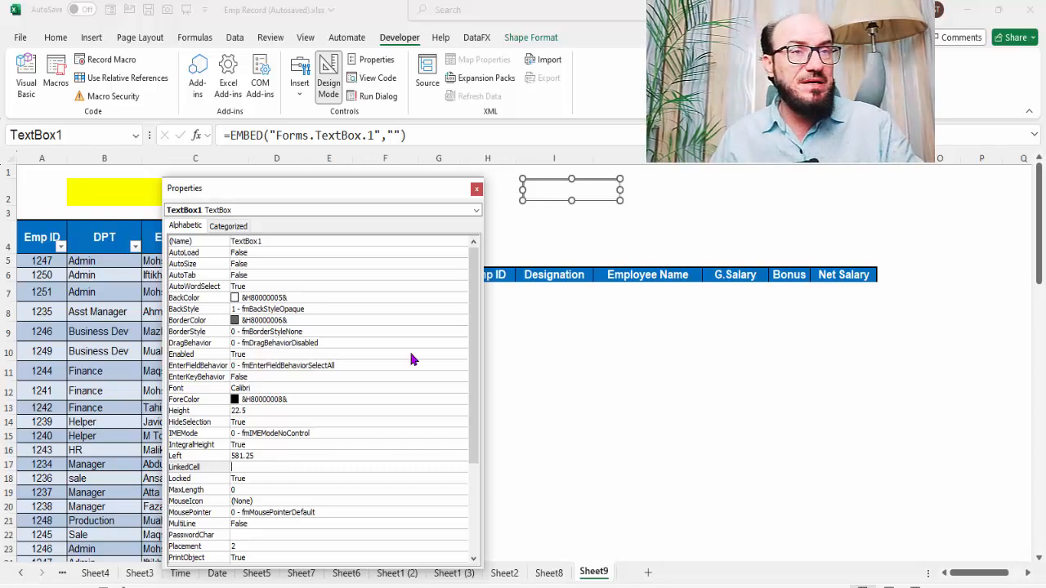
click(550, 214)
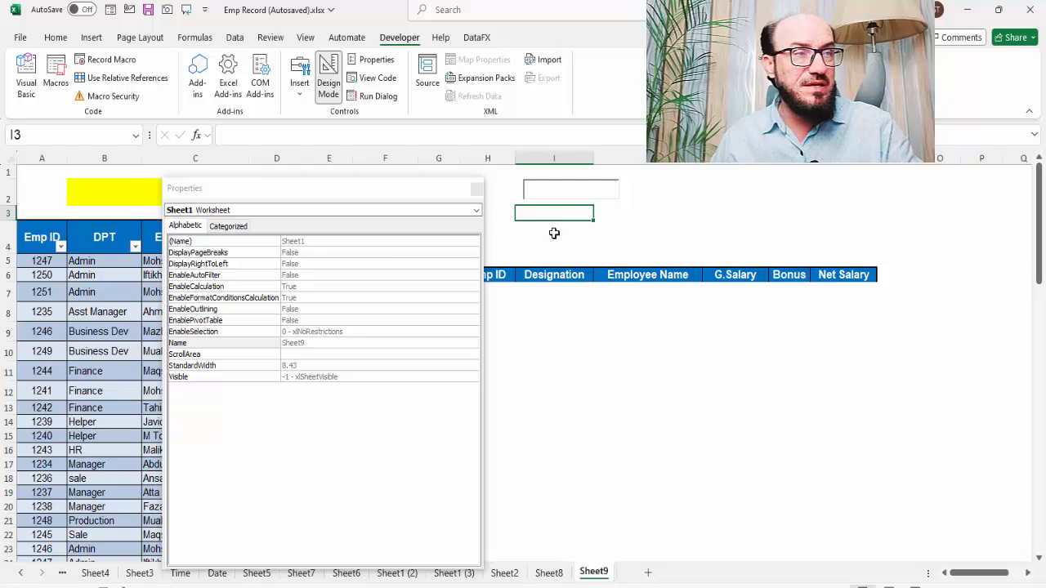
click(554, 234)
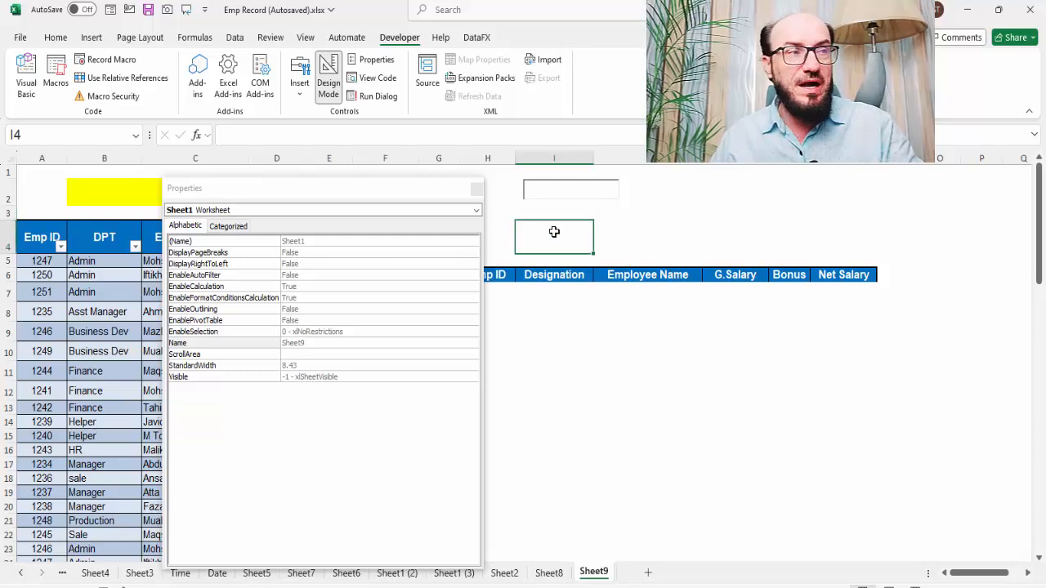
click(563, 212)
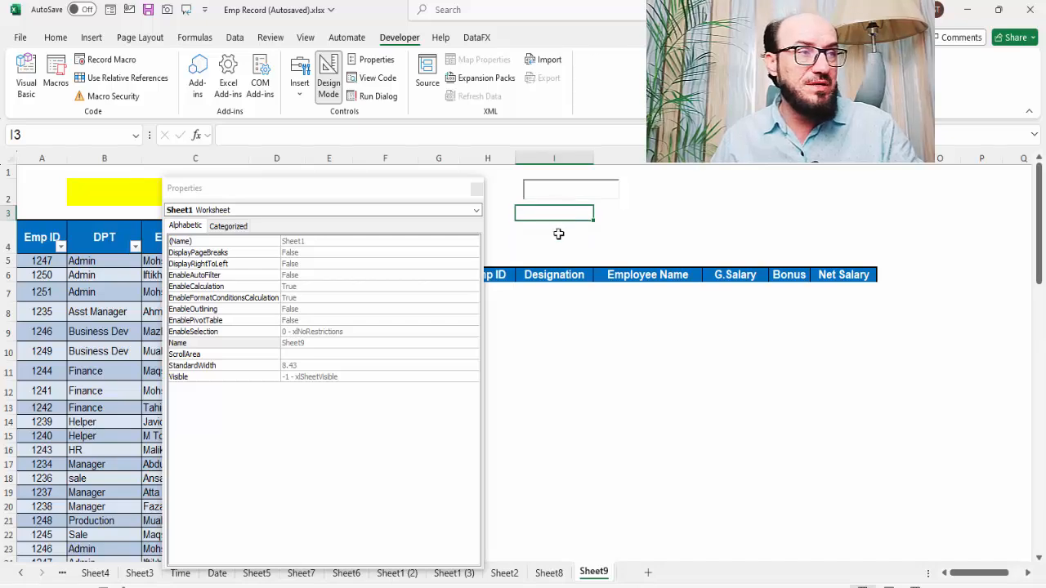
click(558, 233)
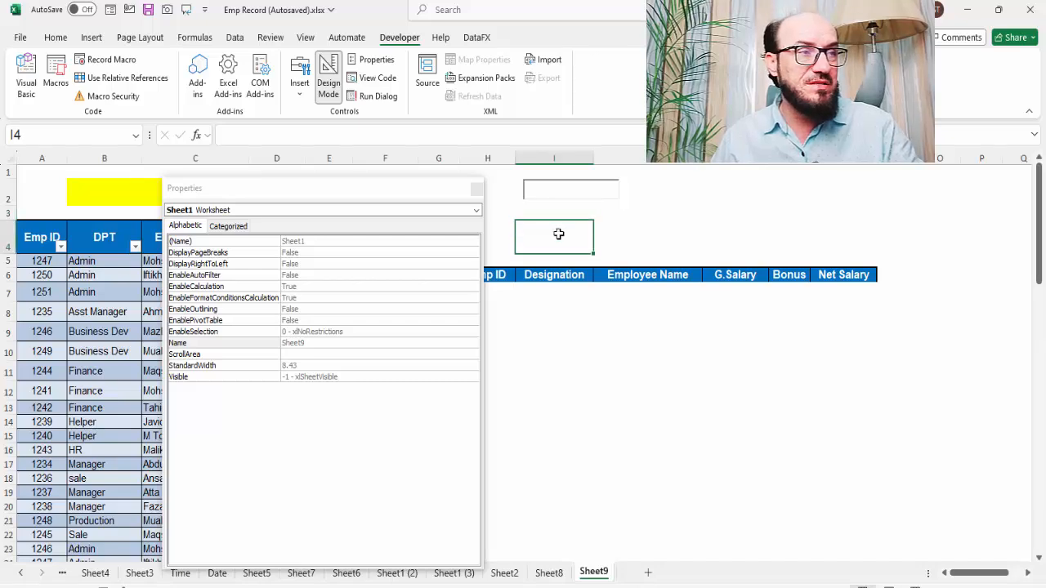
click(561, 186)
click(249, 466)
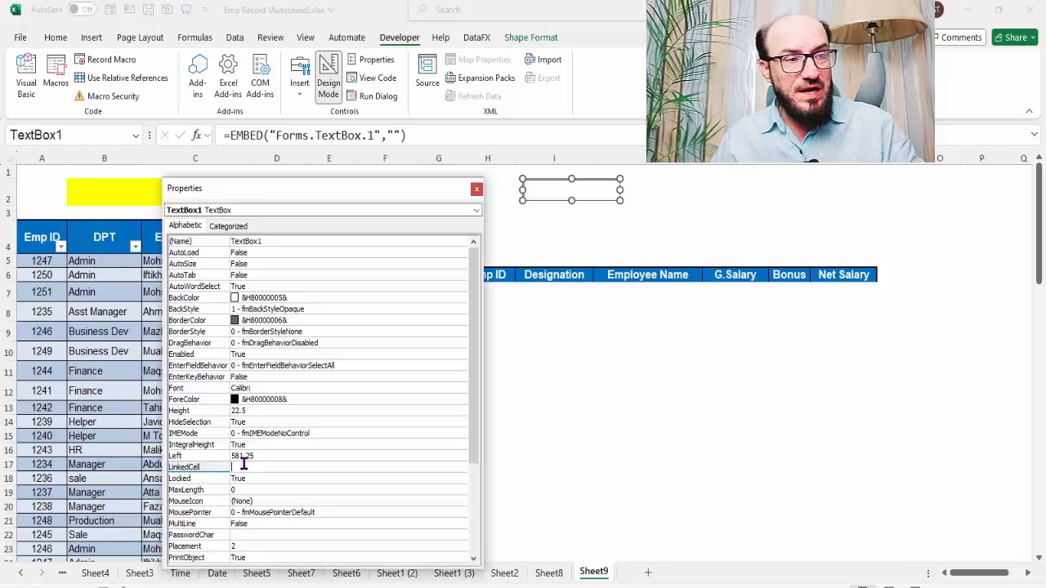
text(I6)
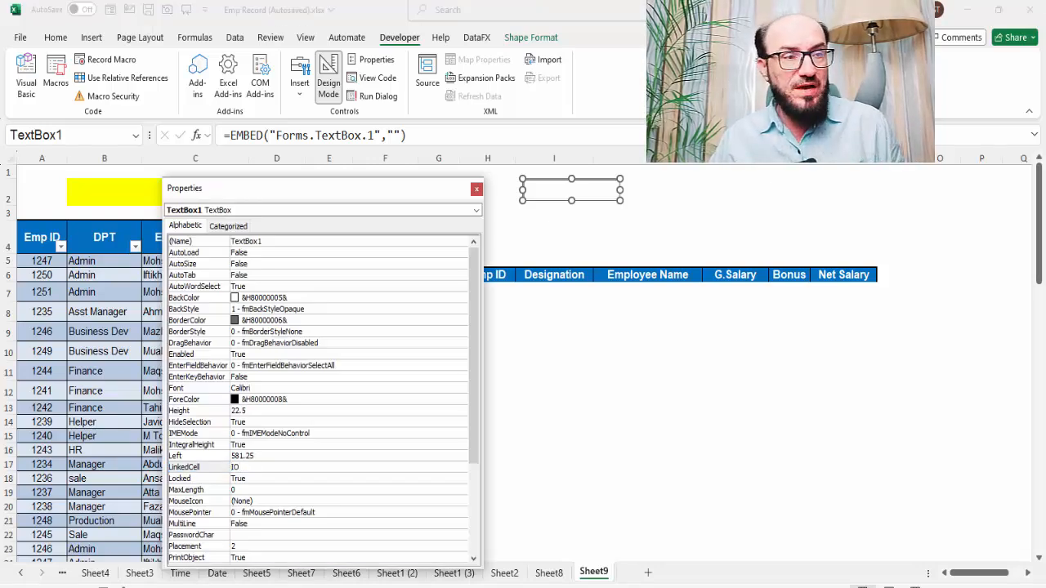
text(4)
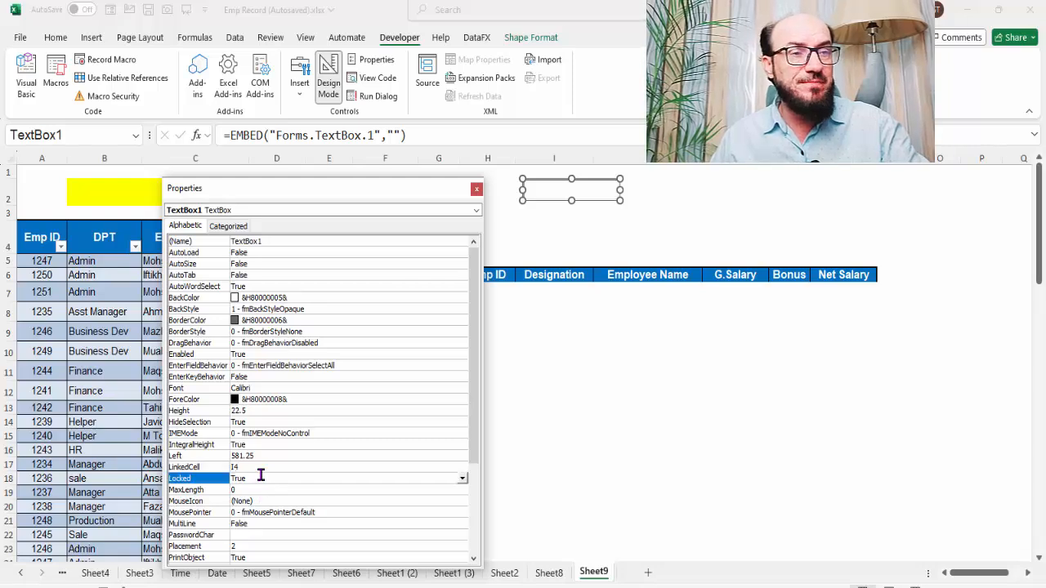
click(476, 189)
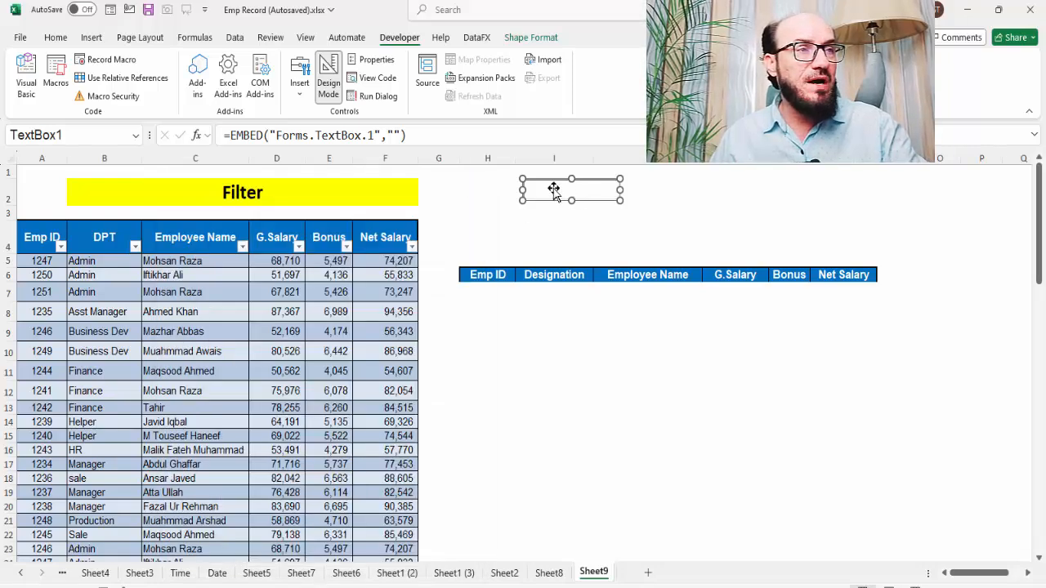
Turn off design mode, test the link with "go" in the text box and a name in cell I4, and clear I4.
click(327, 96)
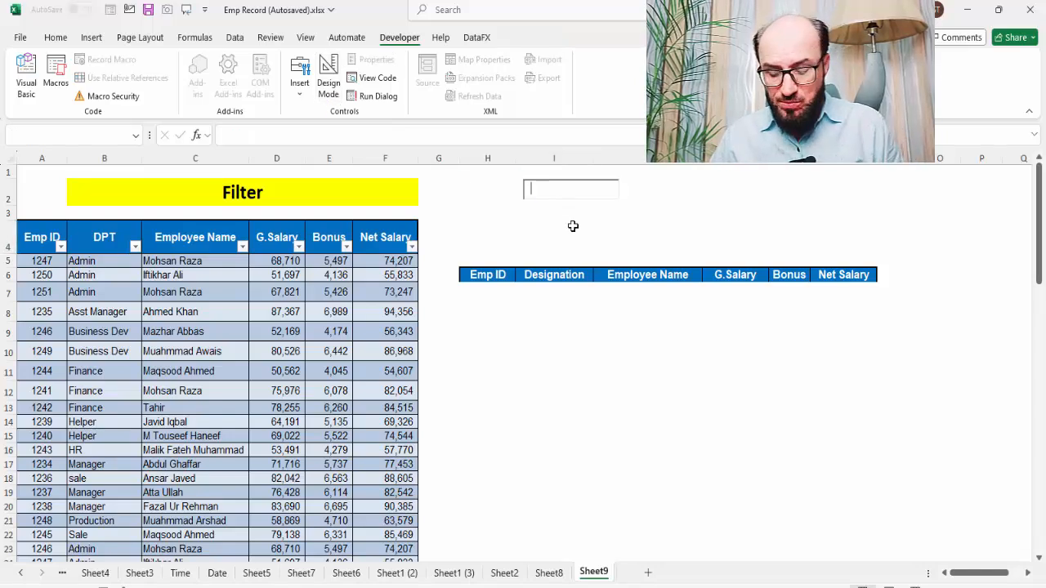
text(go)
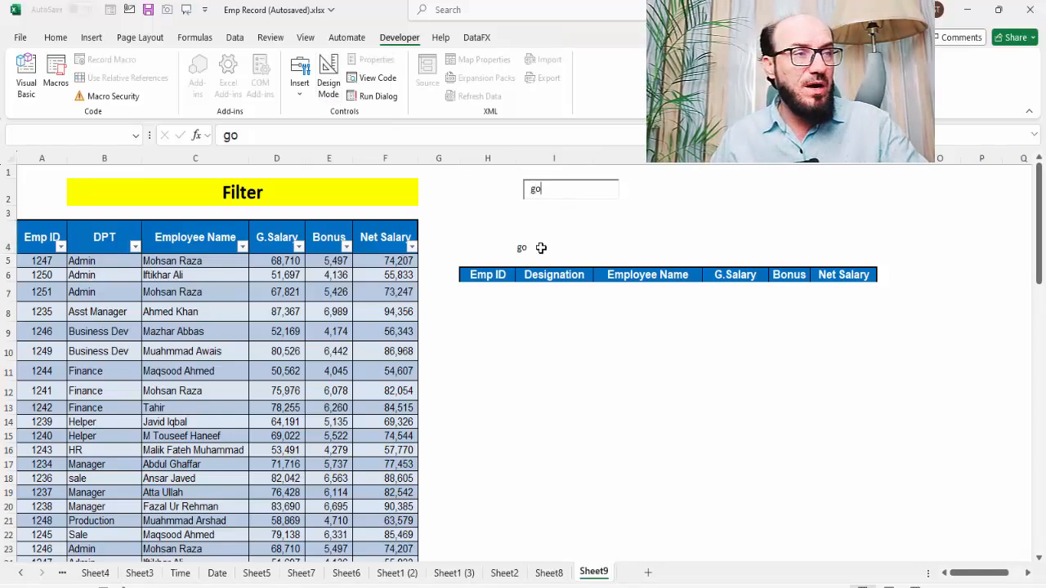
click(540, 249)
text(gohar)
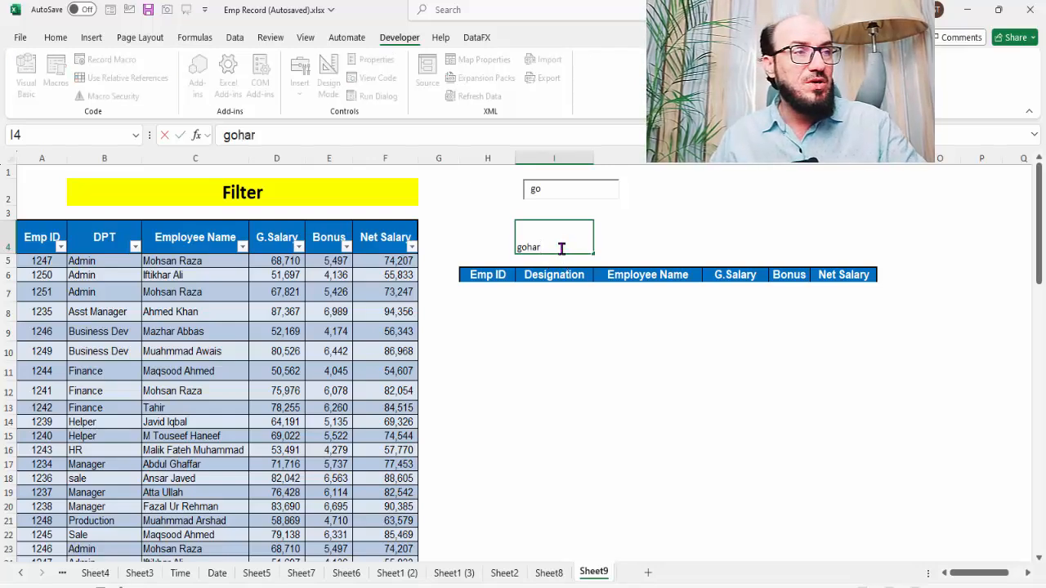
click(572, 348)
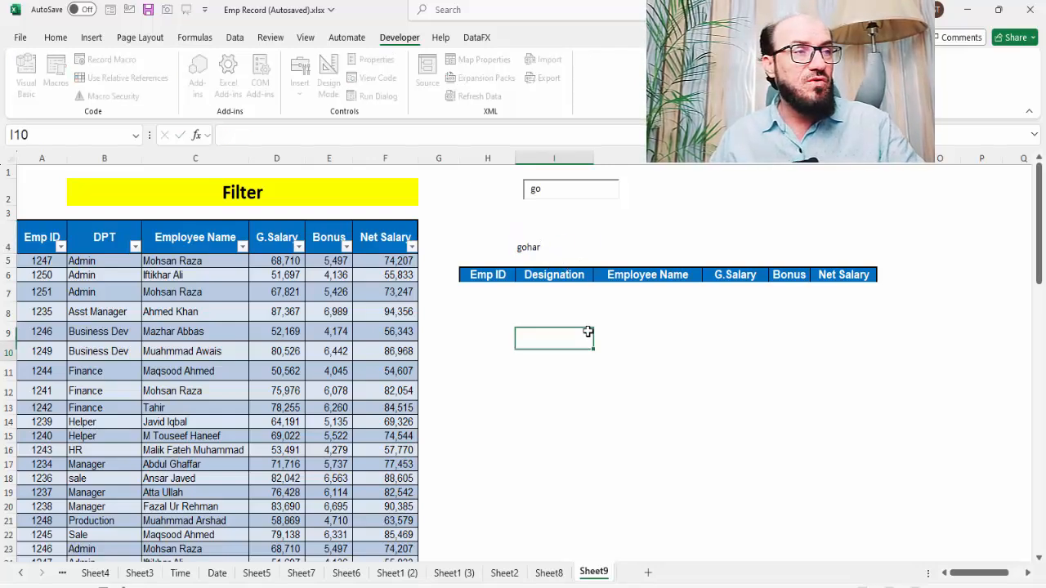
click(554, 244)
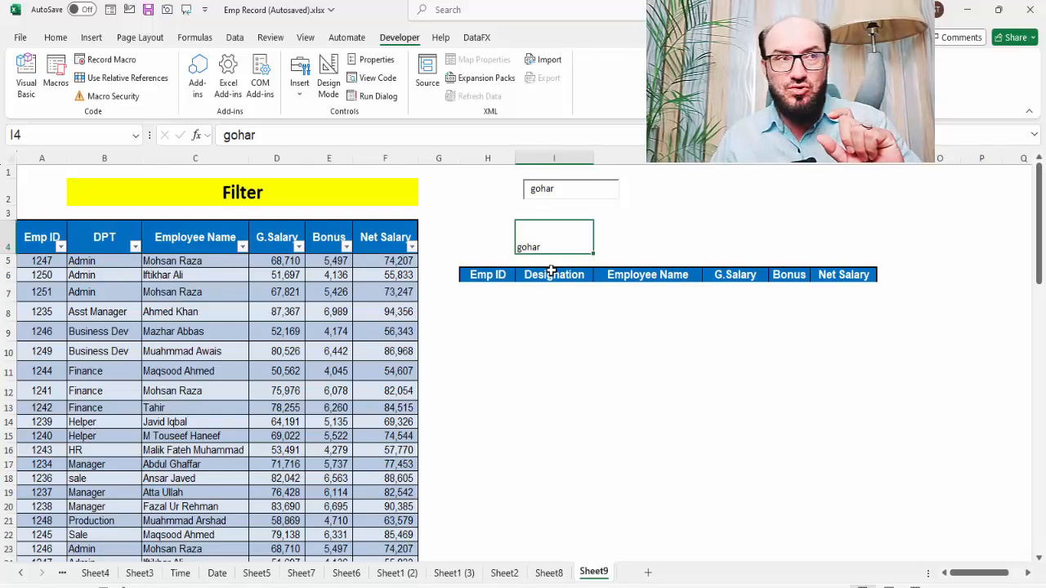
key(Delete)
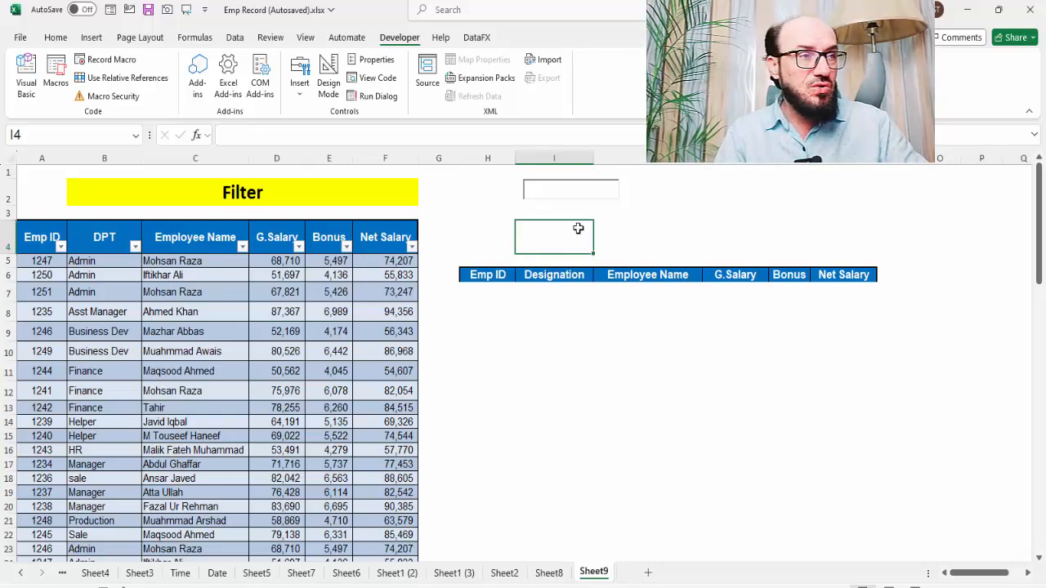
Move the text box in design mode so that it covers cell I4, and turn design mode off.
click(329, 82)
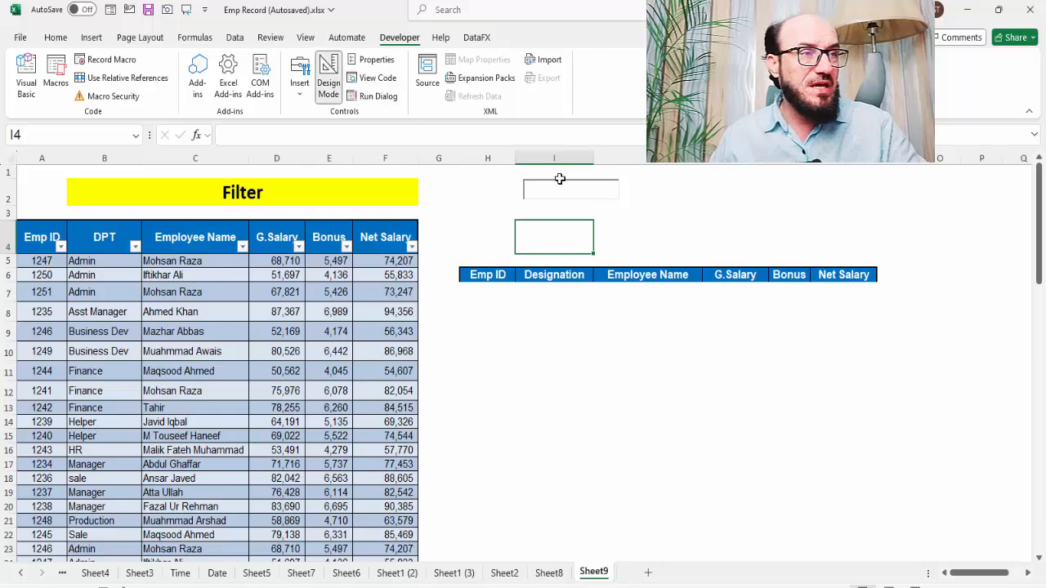
click(570, 183)
drag(569, 183, 553, 237)
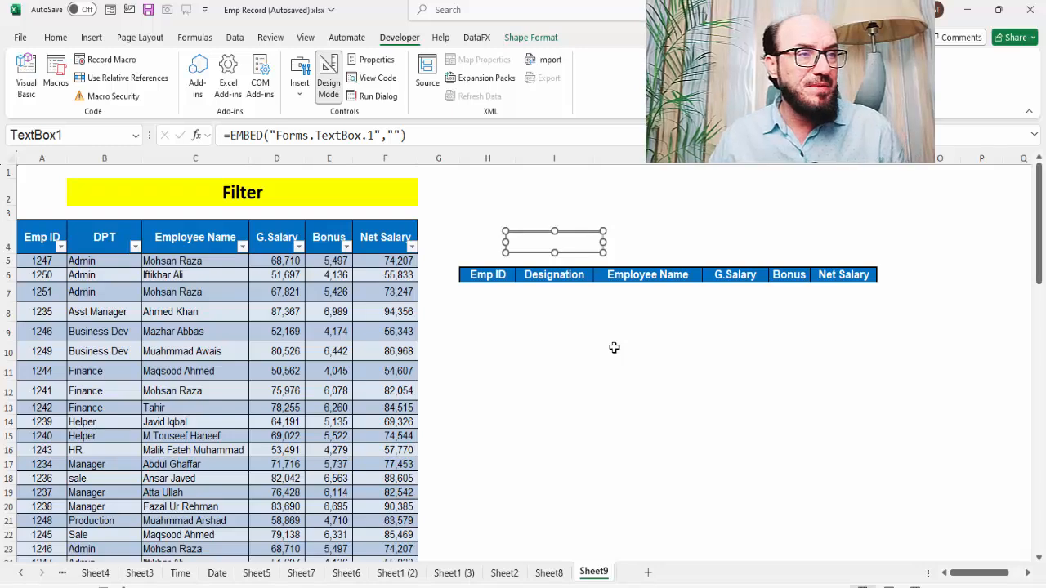
click(328, 82)
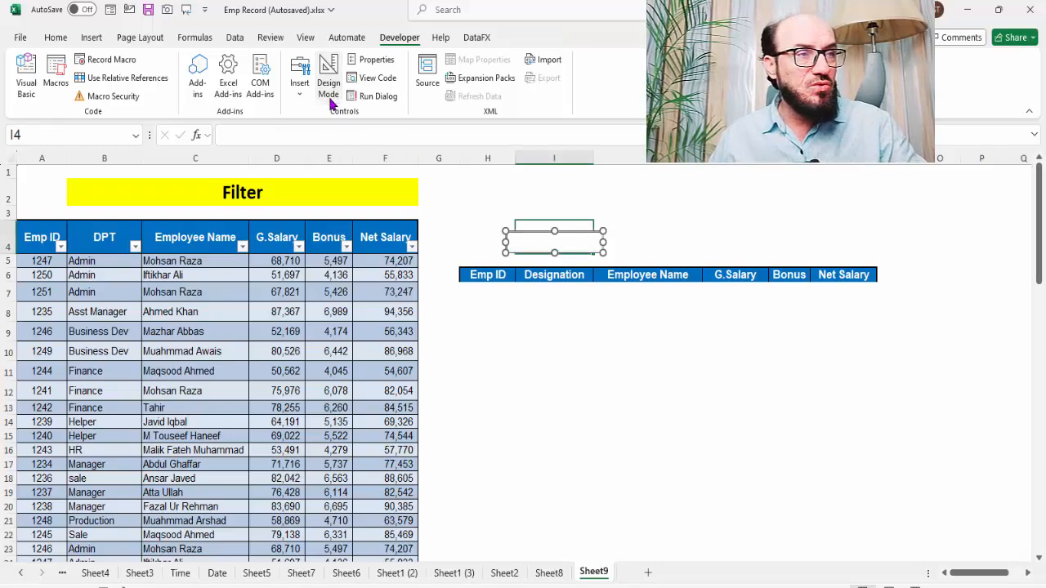
Enter "ghar" in the text box and check the linked cell I4 behind it.
click(539, 237)
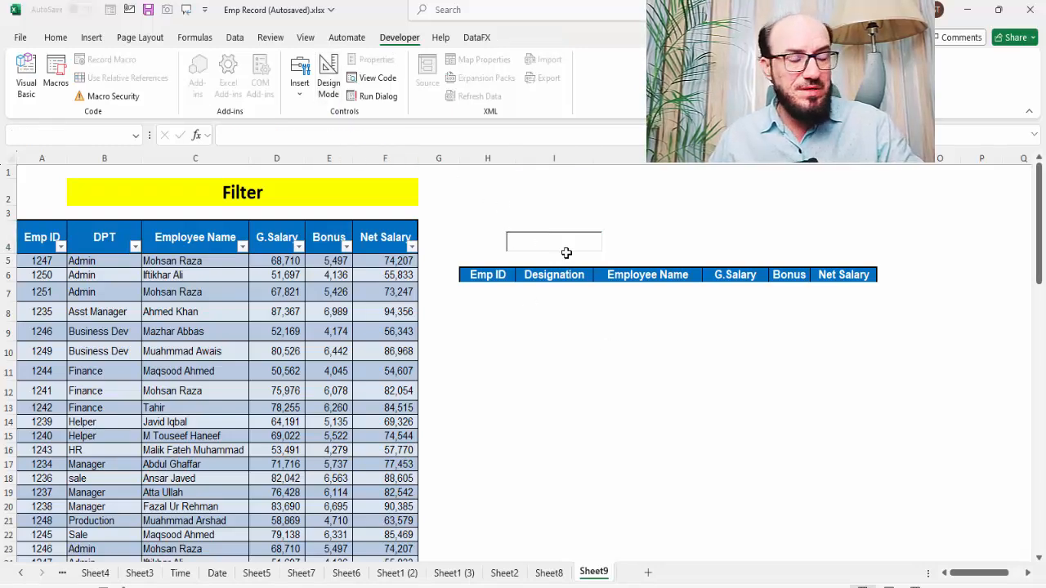
text(ghar)
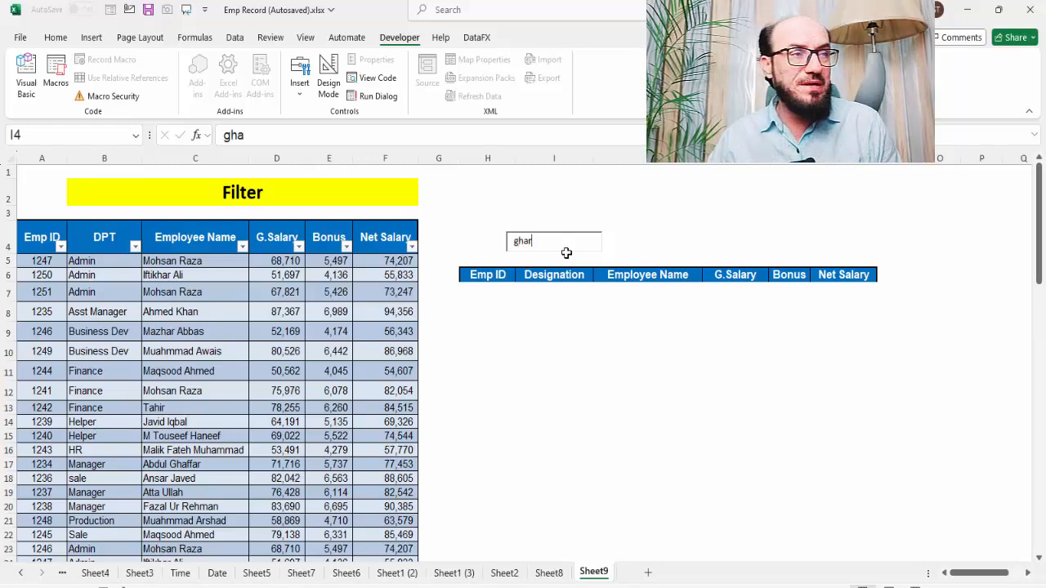
click(565, 296)
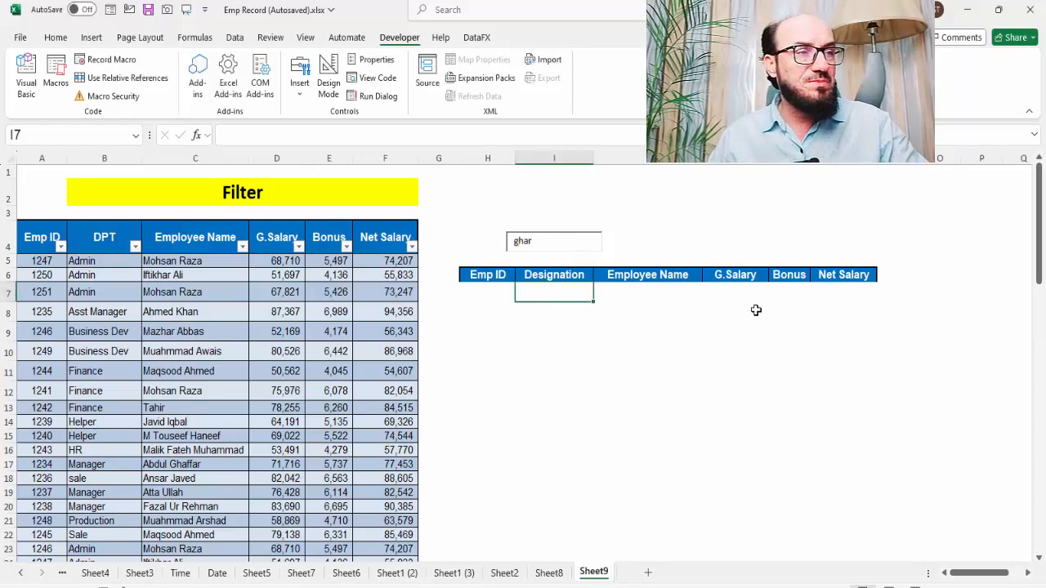
key(Up)
key(Up)
key(Up)
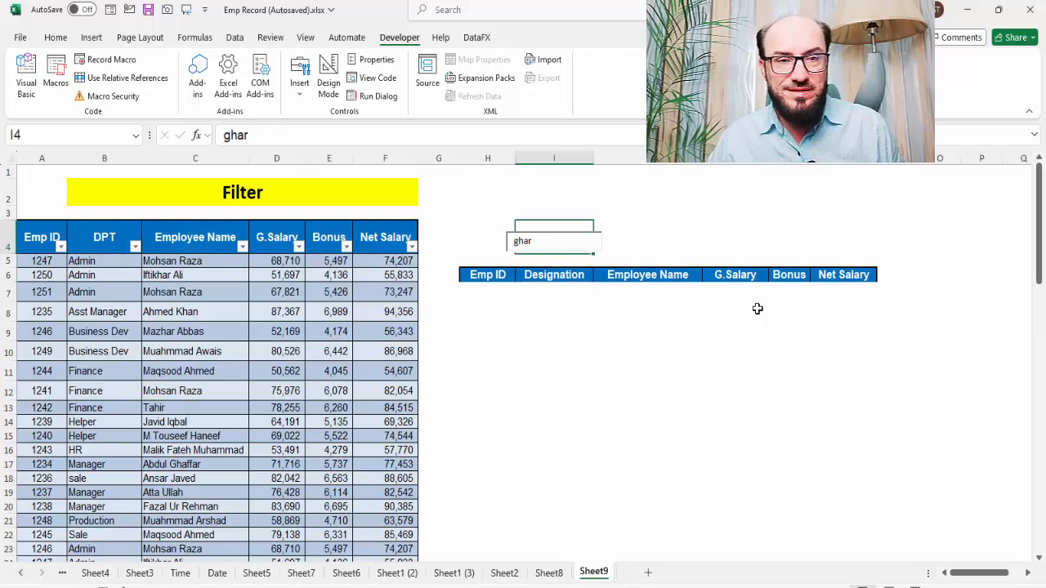
In cell H7 under the Emp ID header, start a FILTER formula with the employee data A5:F28 as its array.
click(483, 296)
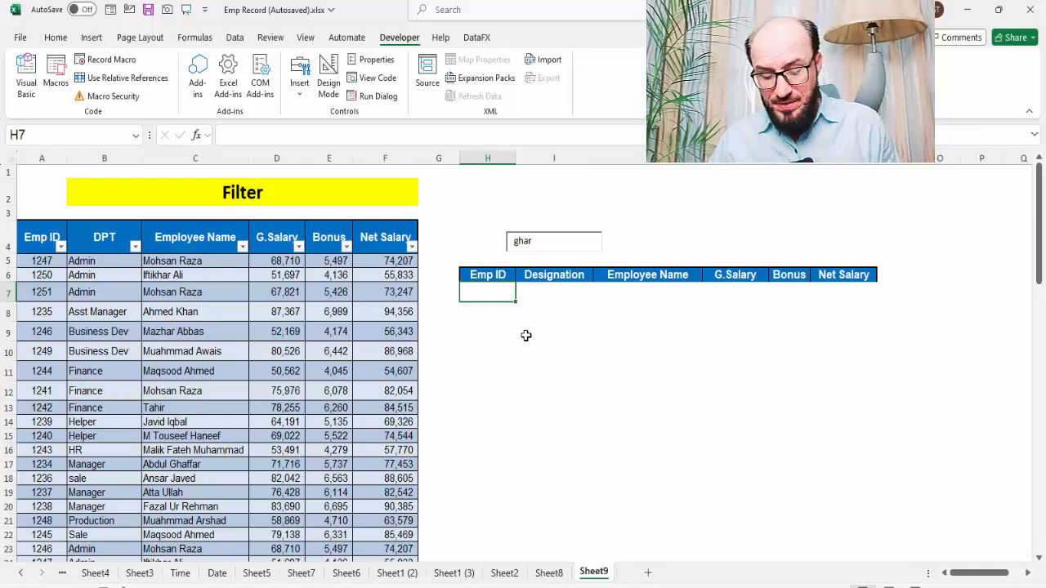
text(=fil)
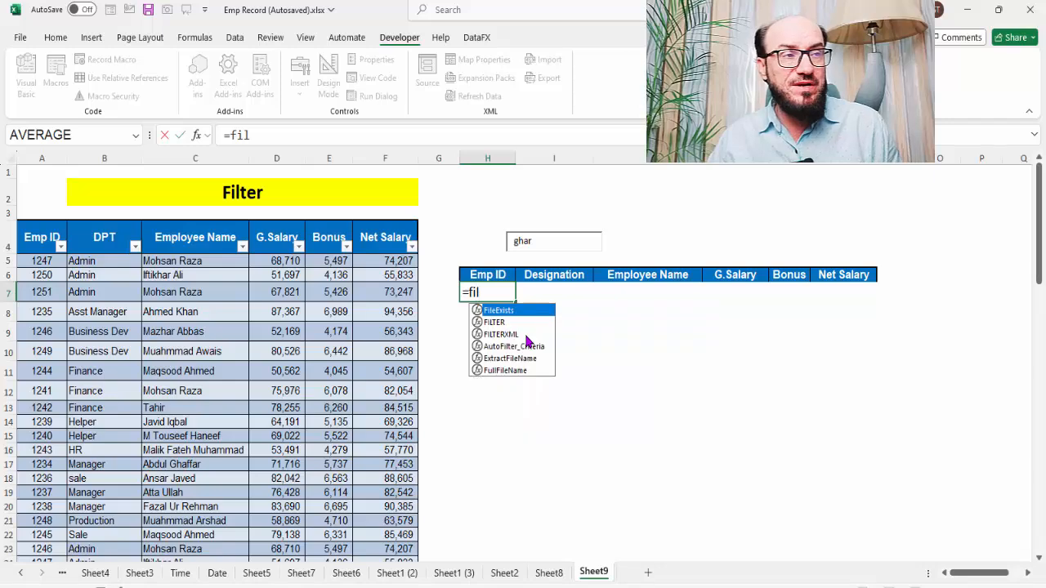
key(Down)
key(Tab)
key(Left)
key(Left)
key(Left)
key(Left)
key(Up)
key(Left)
key(Left)
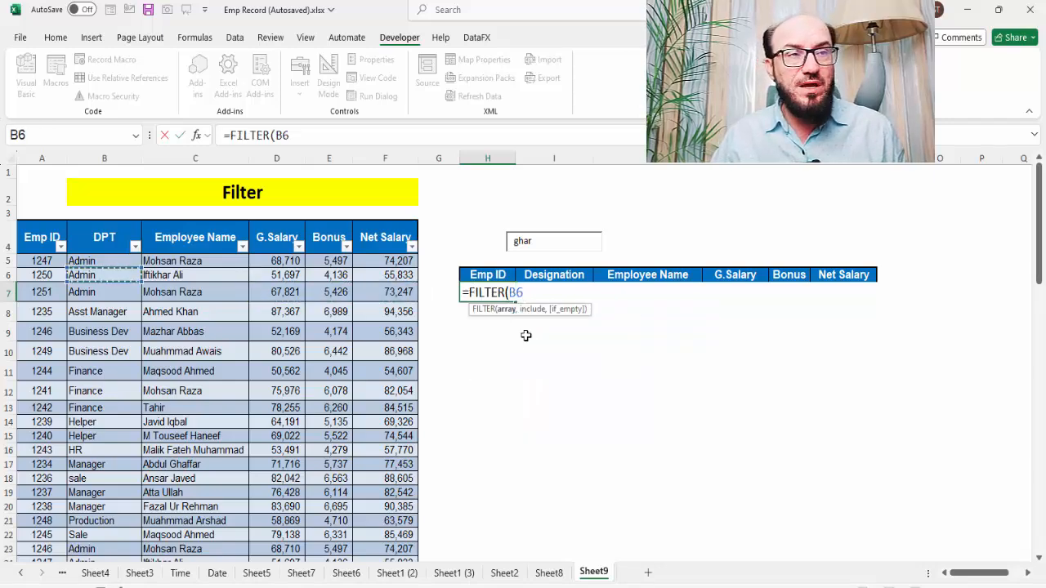
key(Left)
key(Up)
key(shift+Right)
key(shift+Right)
key(shift+Right)
key(shift+Right)
key(shift+Right)
key(ctrl+shift+Down)
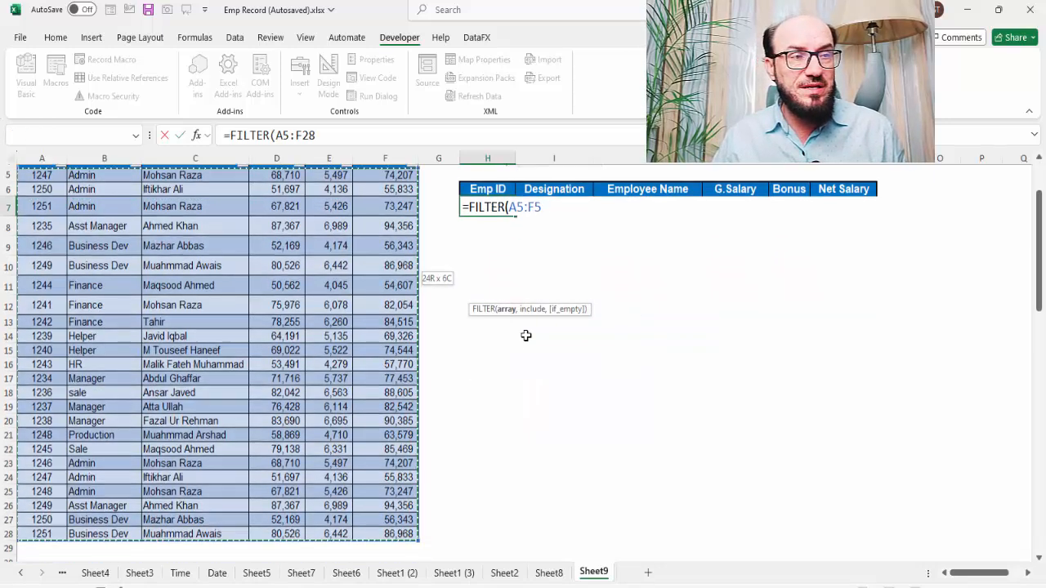
scroll(526, 335, up, 2)
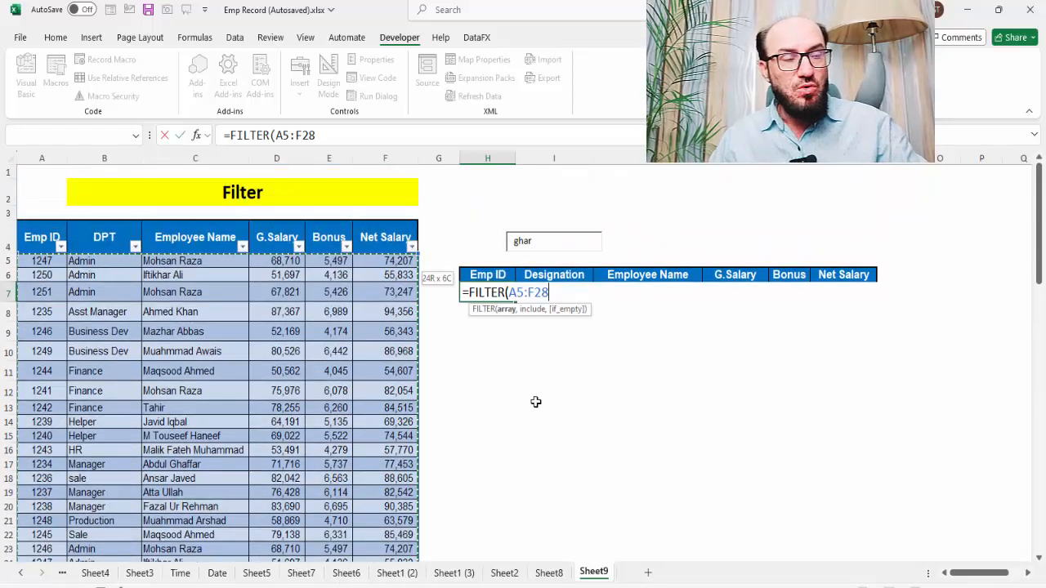
text(,)
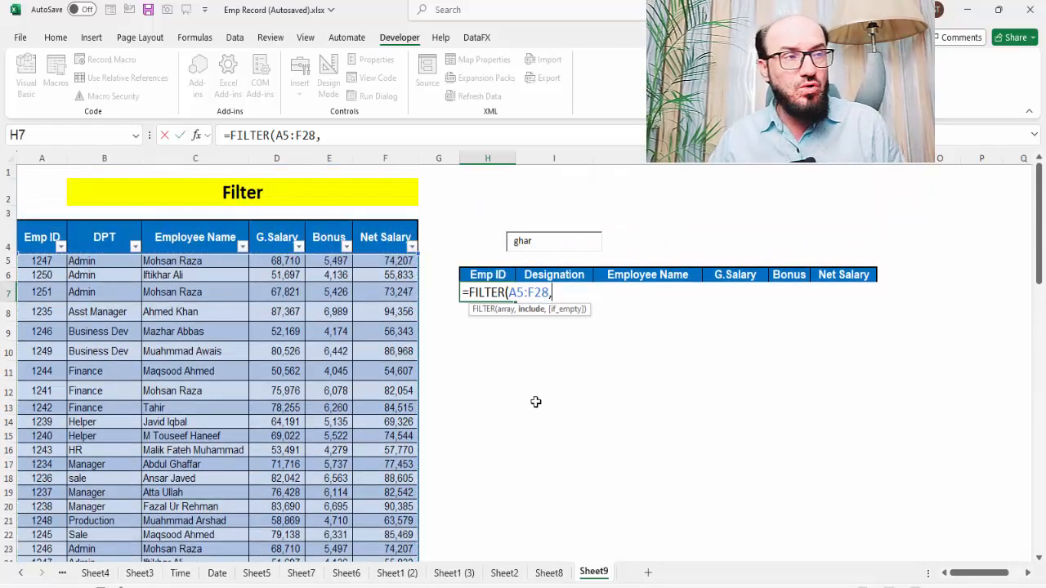
Complete the FILTER formula with the condition B5:B28=I4 and an empty string "" for no match.
click(95, 263)
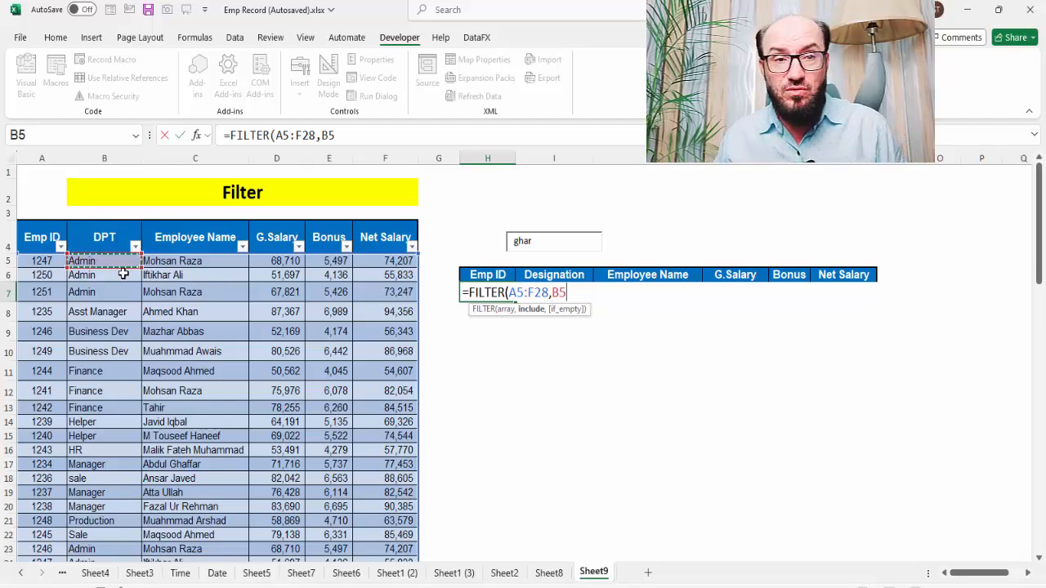
key(ctrl+shift+Down)
scroll(144, 297, up, 2)
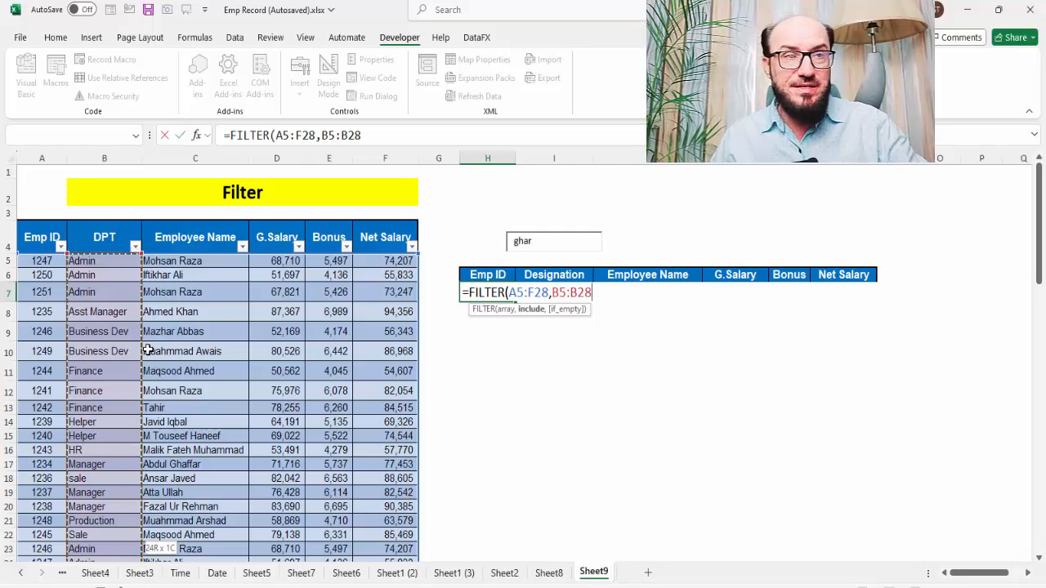
text(=)
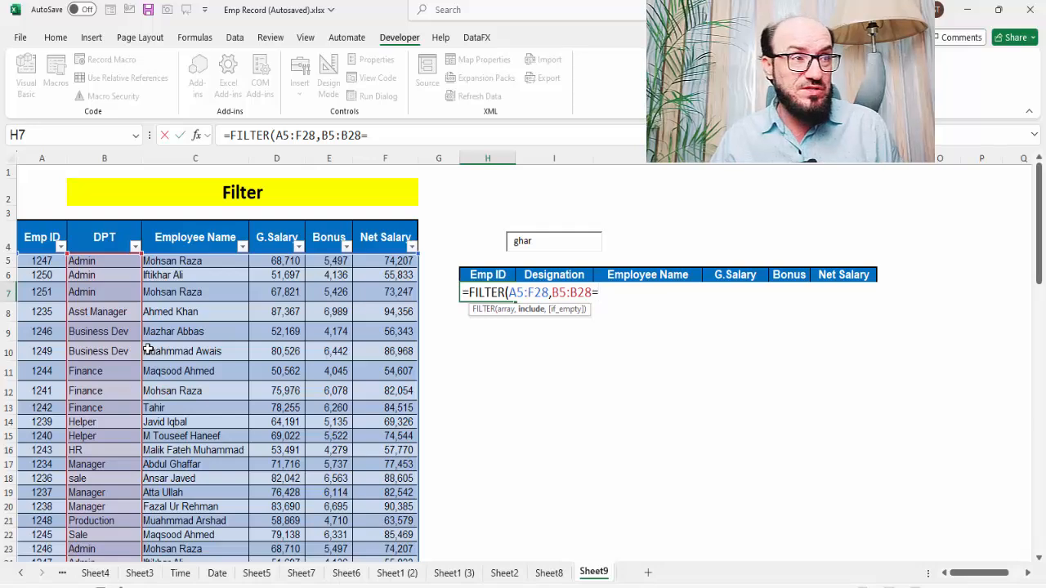
key(Up)
key(Up)
key(Up)
key(Right)
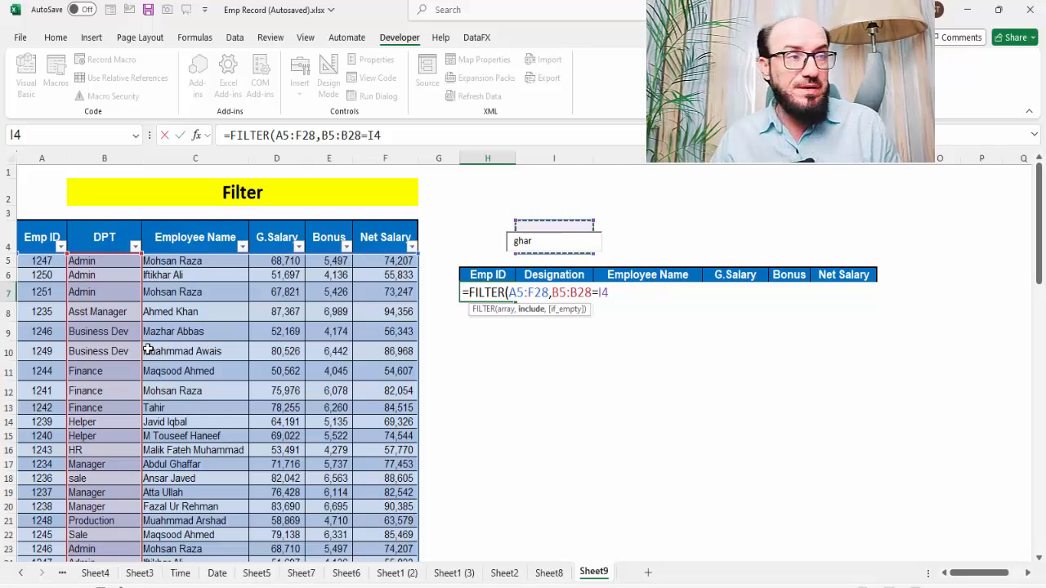
text(,)
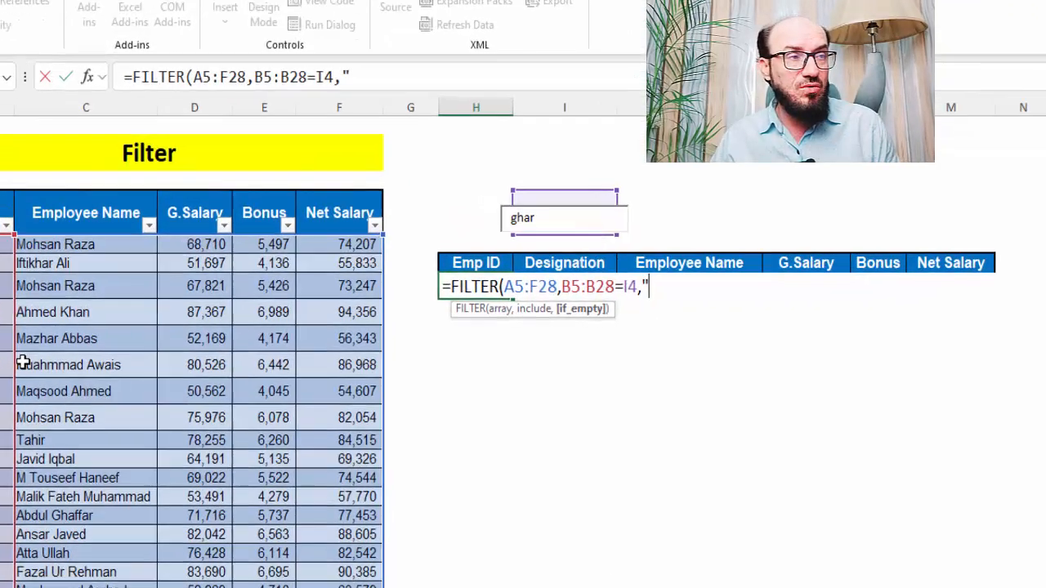
text("))
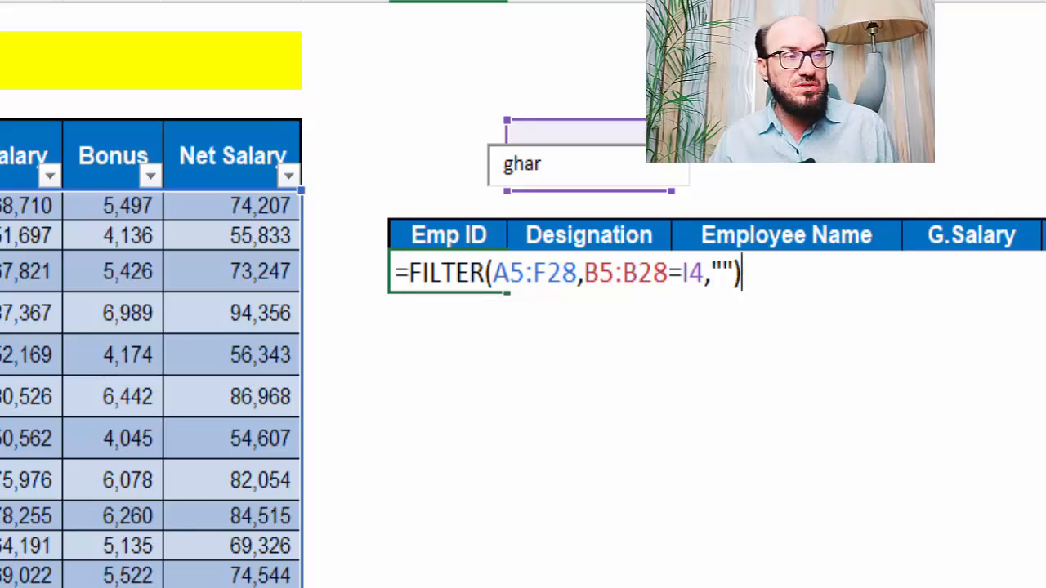
key(Return)
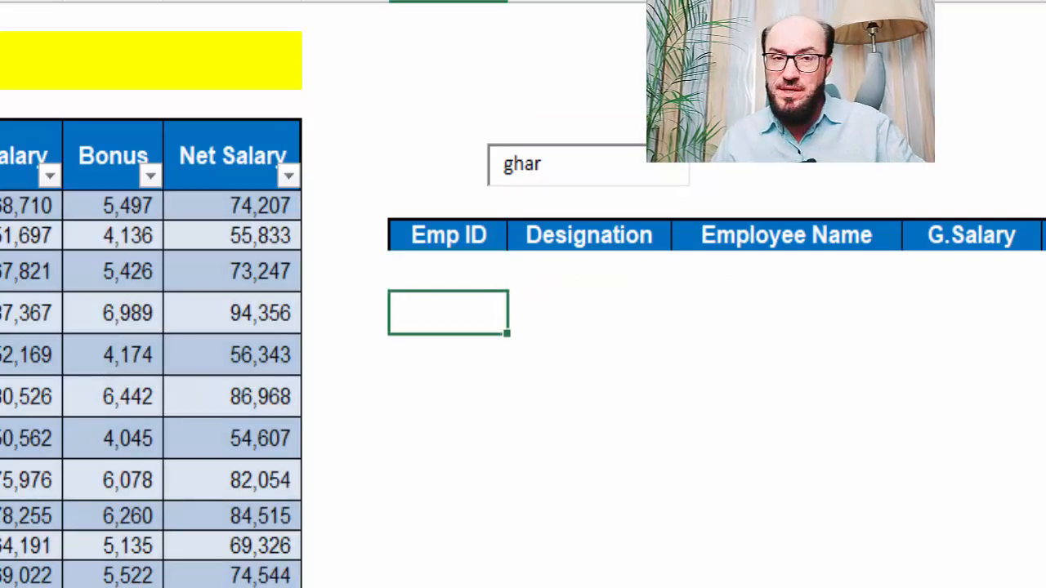
Replace the text box entry with "admin" to test the department search.
drag(478, 203, 433, 196)
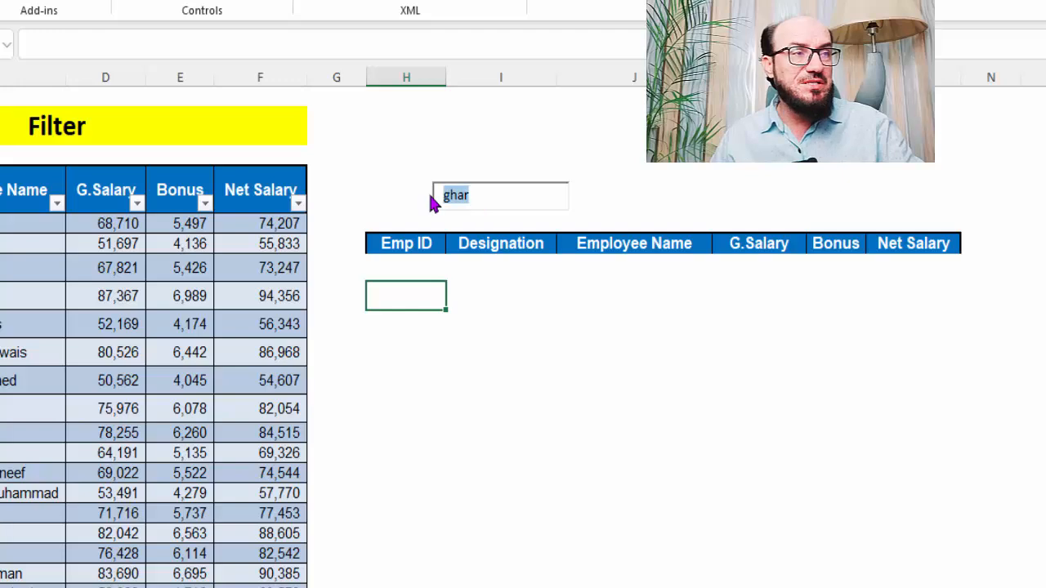
text(a)
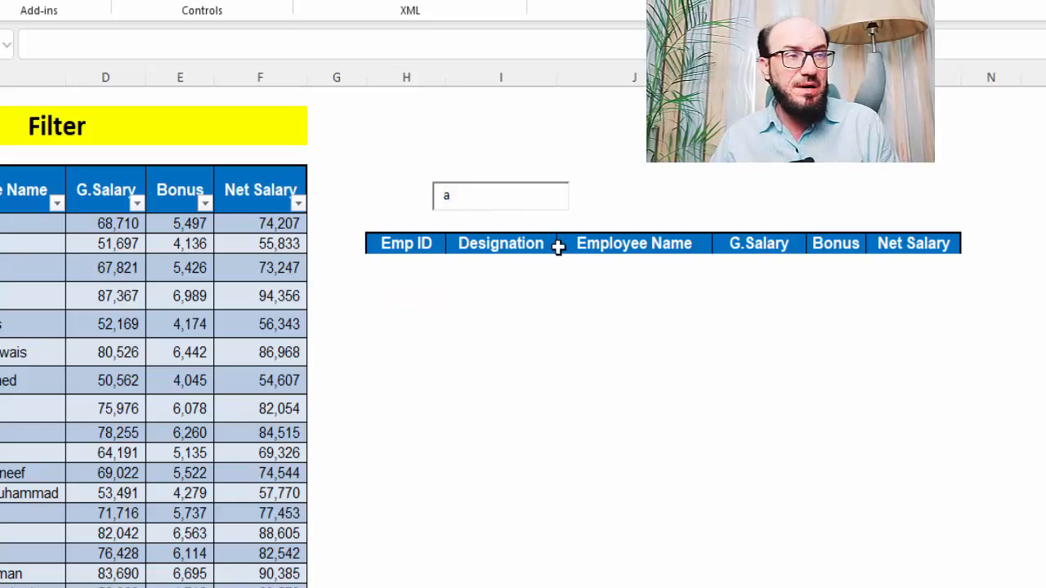
text(dmin)
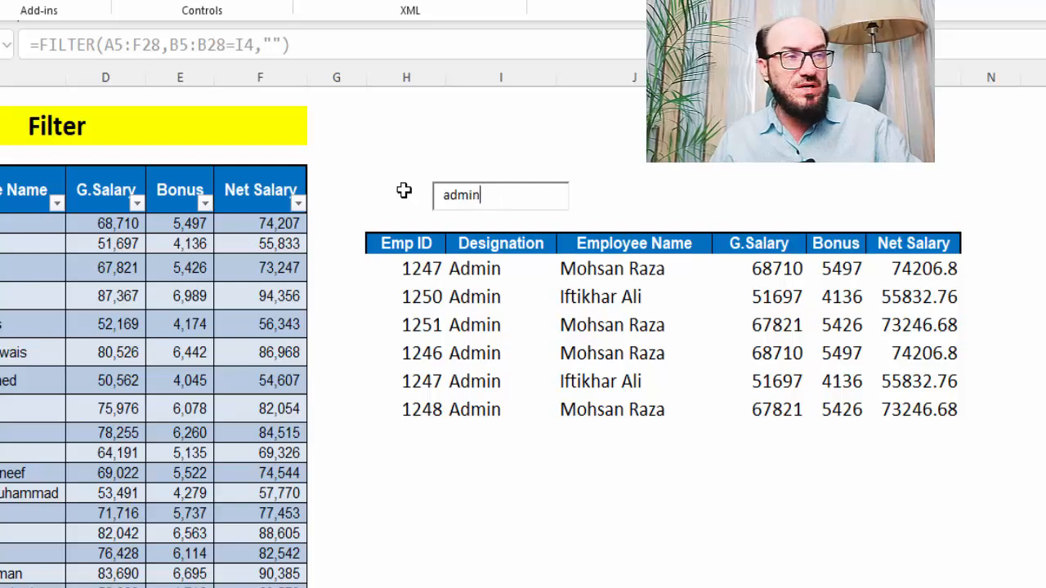
Replace the search text with "helper" to test the filter on another department.
key(BackSpace)
key(BackSpace)
key(BackSpace)
key(BackSpace)
key(BackSpace)
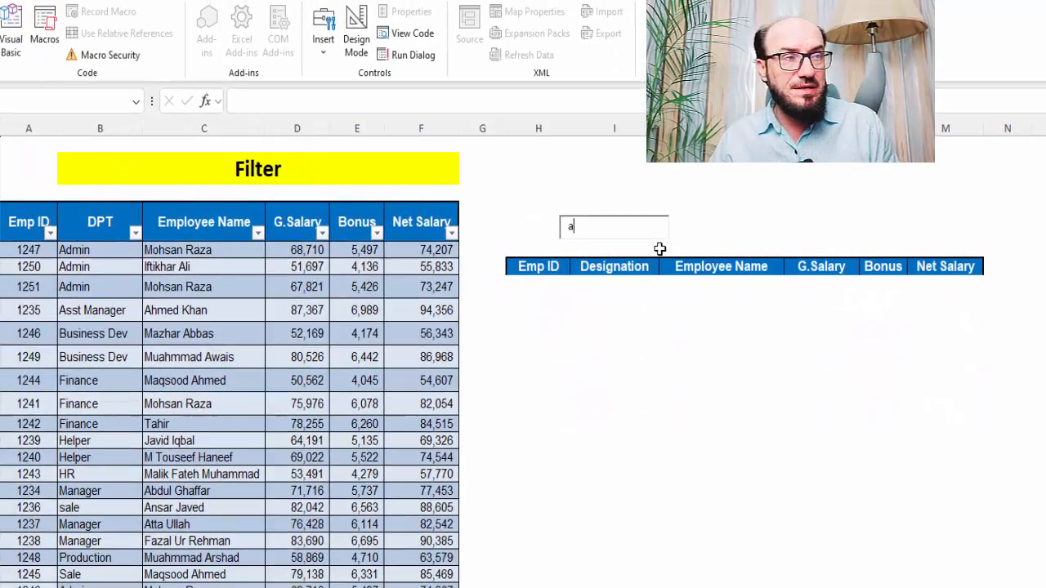
text(h)
text(er)
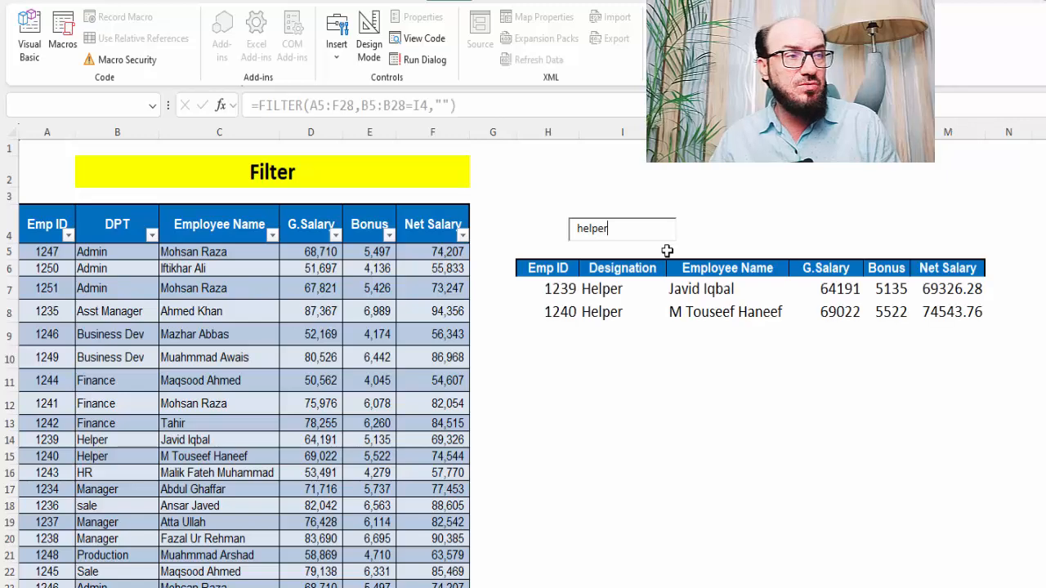
Replace the search text with "hr" to filter the records of that department.
key(BackSpace)
key(BackSpace)
key(BackSpace)
key(BackSpace)
key(BackSpace)
key(BackSpace)
text(f)
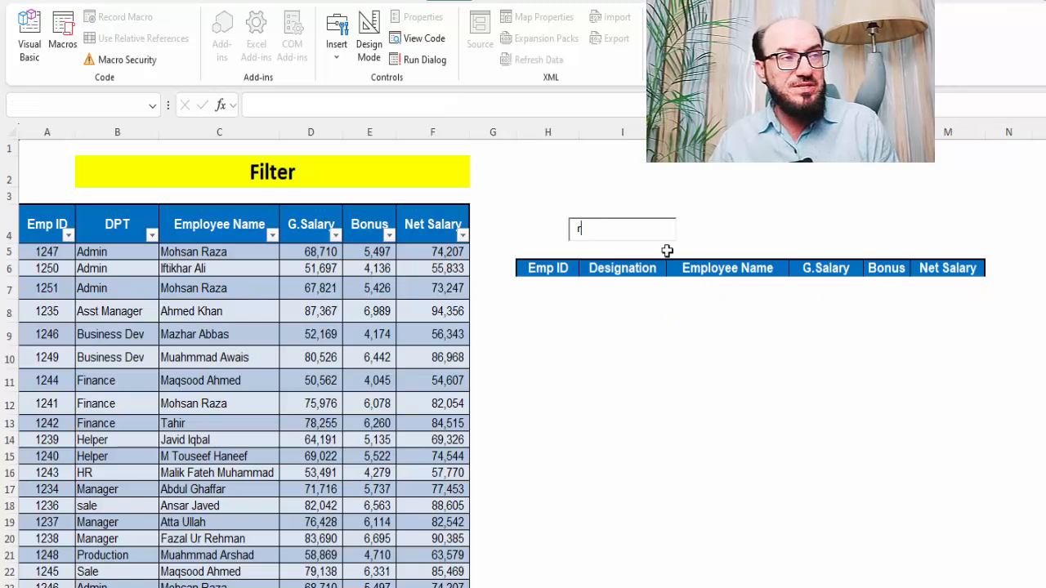
text(r)
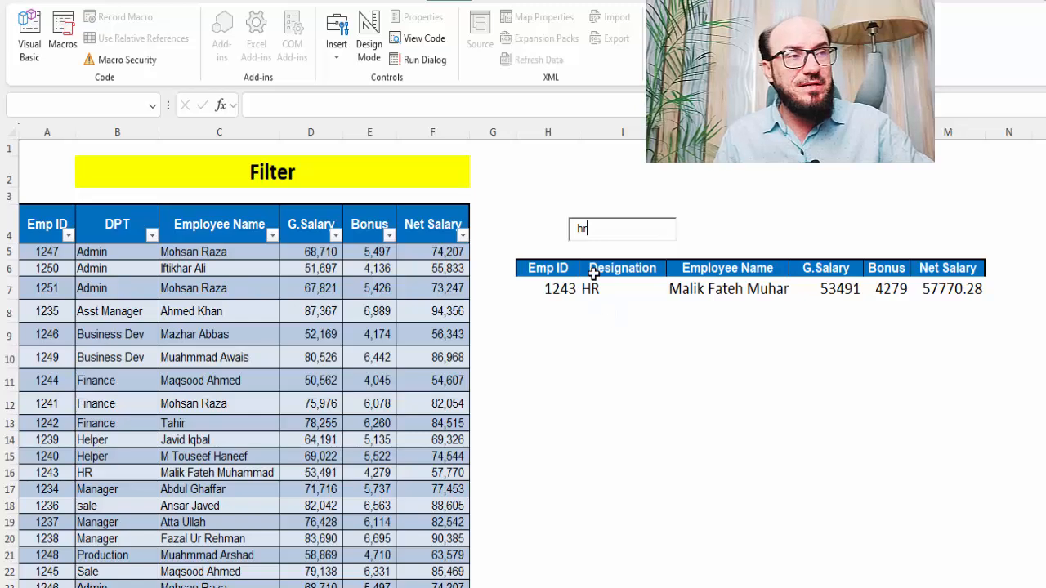
Replace the search text with the single letter "m" and compare it with the departments in the DPT column.
drag(132, 285, 120, 433)
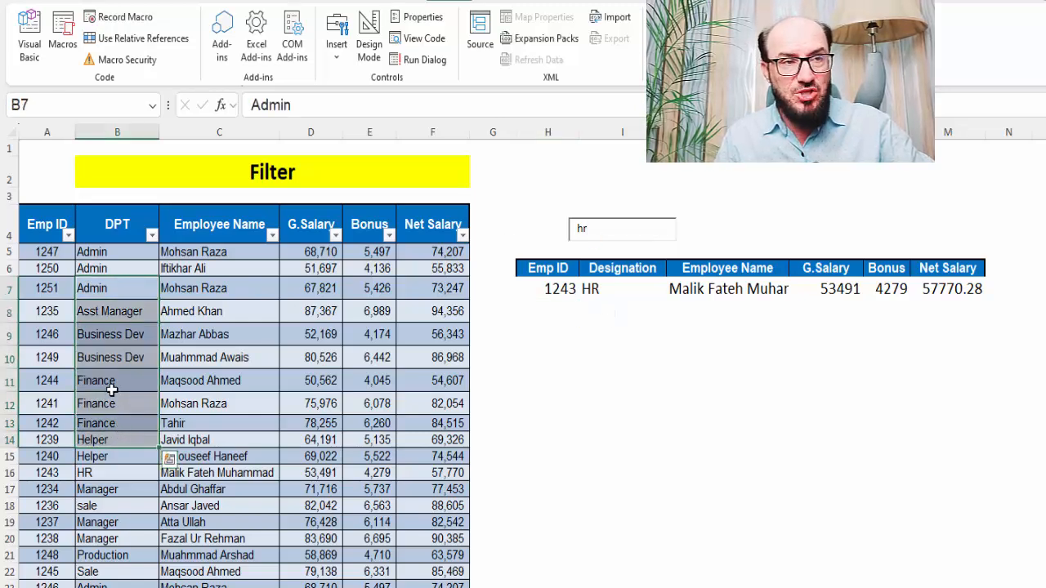
click(112, 291)
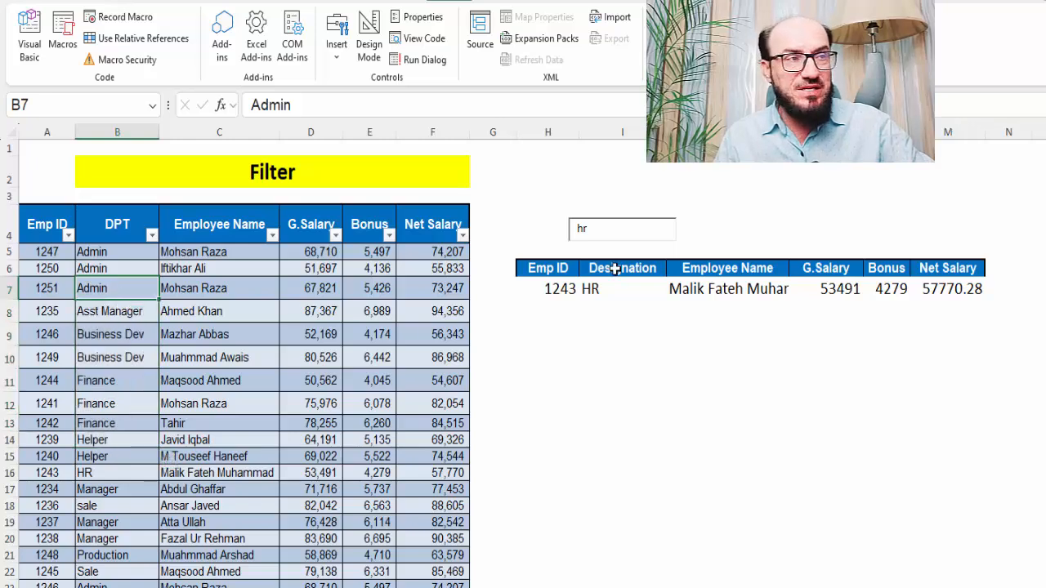
key(BackSpace)
key(BackSpace)
text(n)
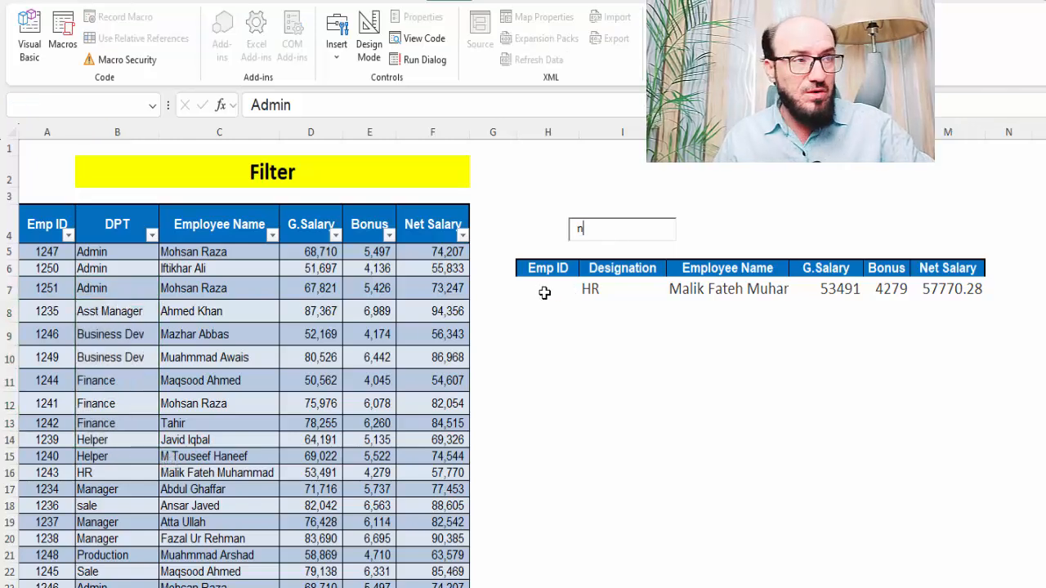
drag(94, 288, 112, 531)
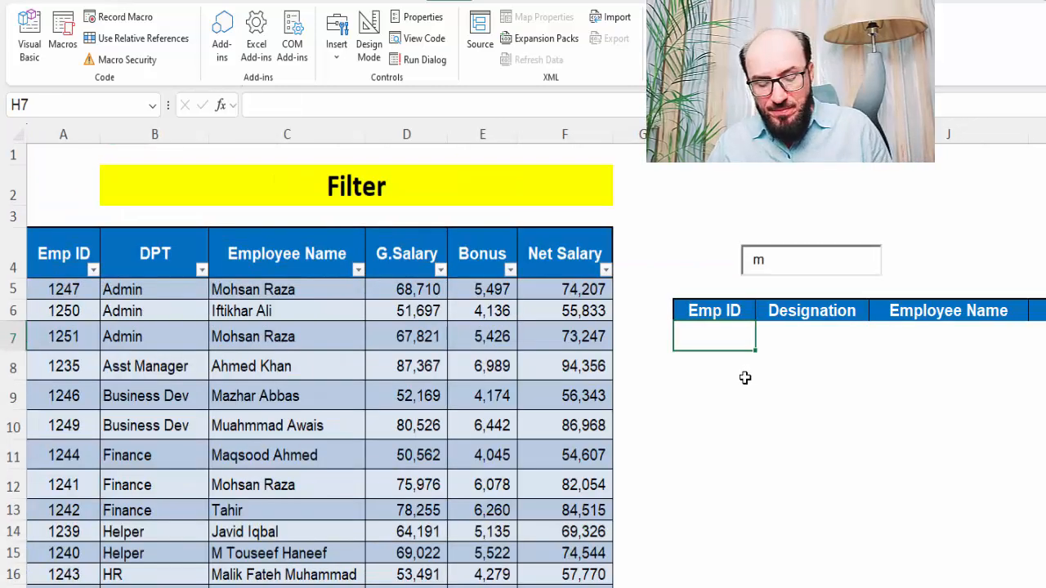
Replace the formula in H7 with a new FILTER formula that uses A5:F28 as its array.
text(=fil)
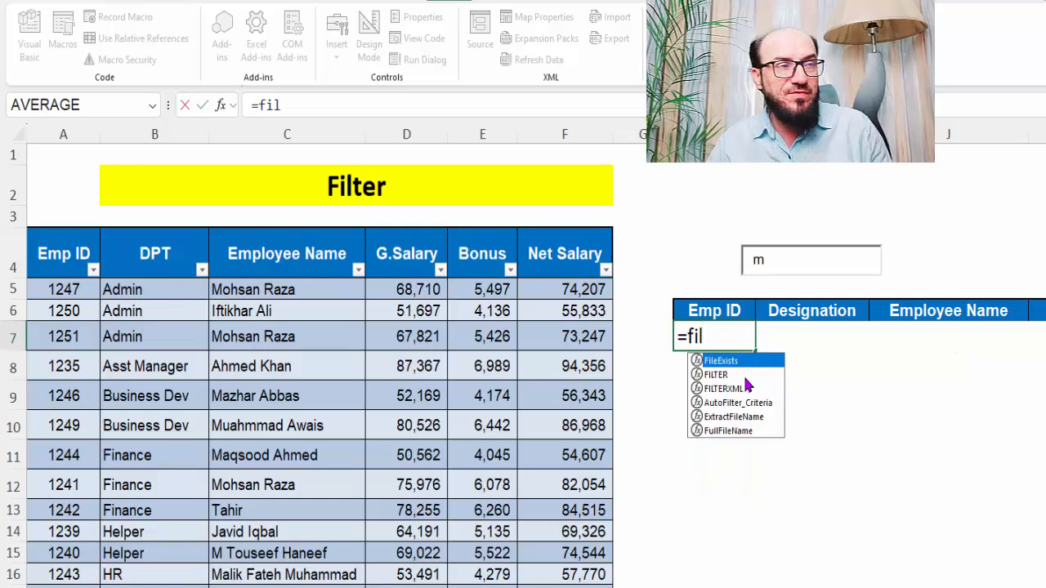
key(Tab)
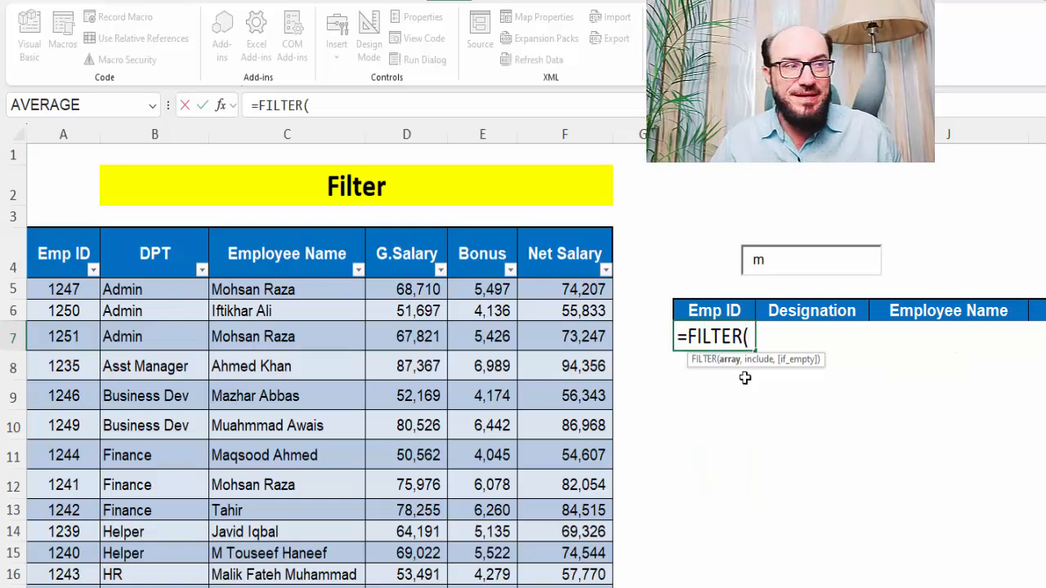
key(Left)
key(Left)
key(Left)
key(Left)
key(Left)
key(Left)
key(Left)
key(Up)
key(Up)
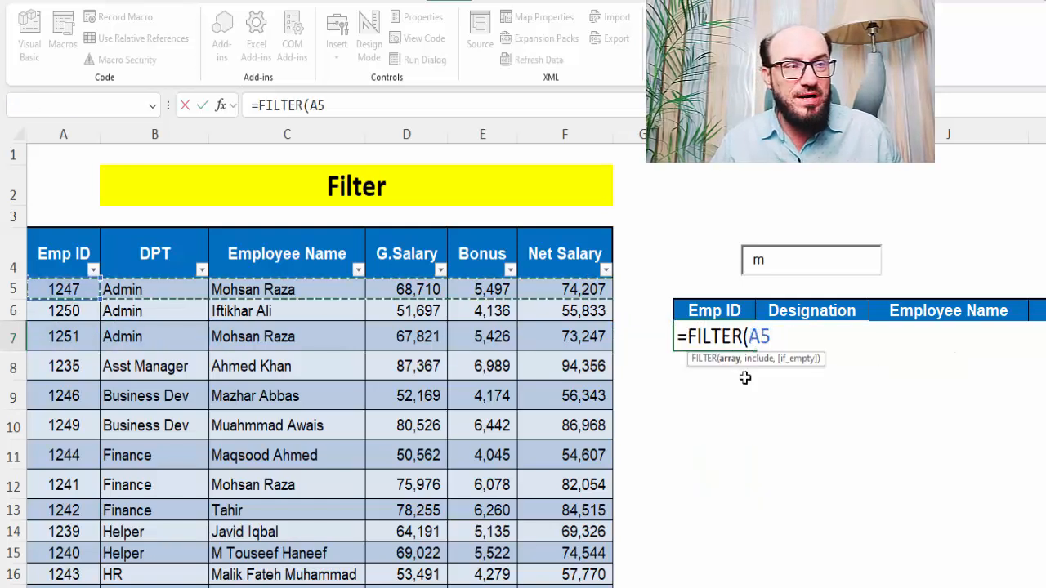
key(ctrl+shift+Down)
key(ctrl+shift+Right)
scroll(744, 377, up, 3)
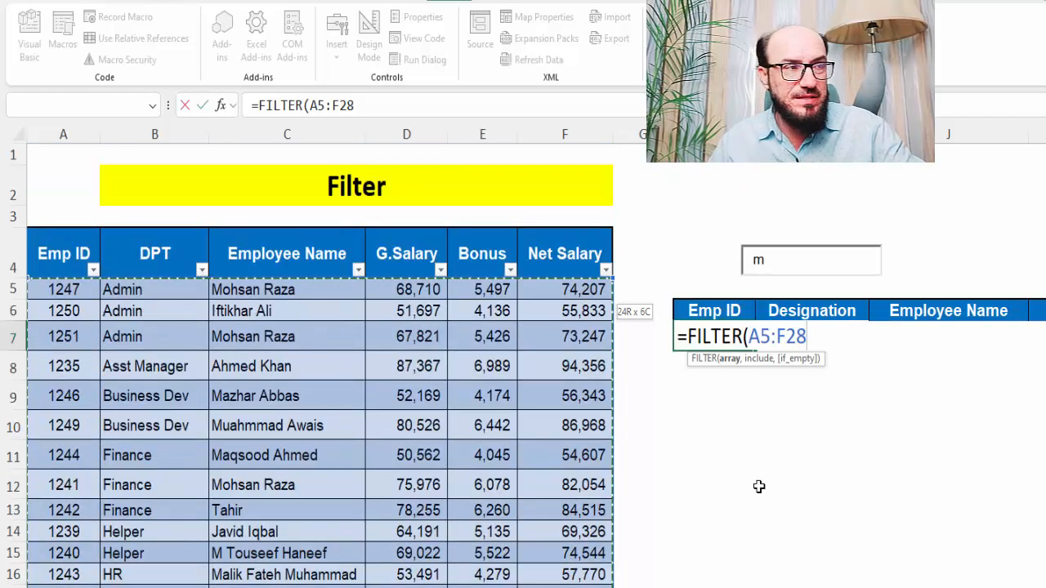
text(,)
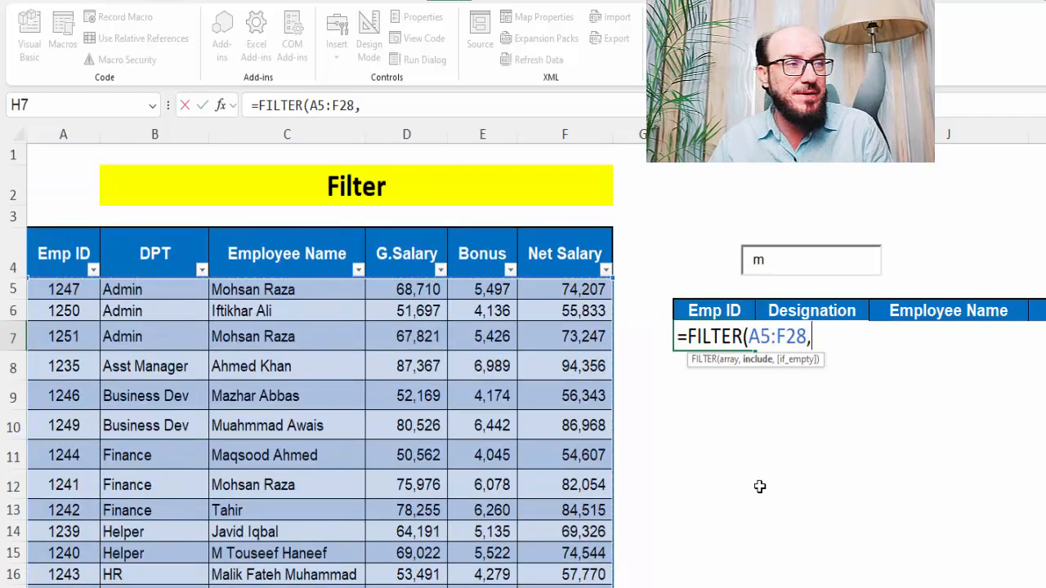
Add a SEARCH function as the FILTER formula's include argument, with I4 as the text to find.
text(s)
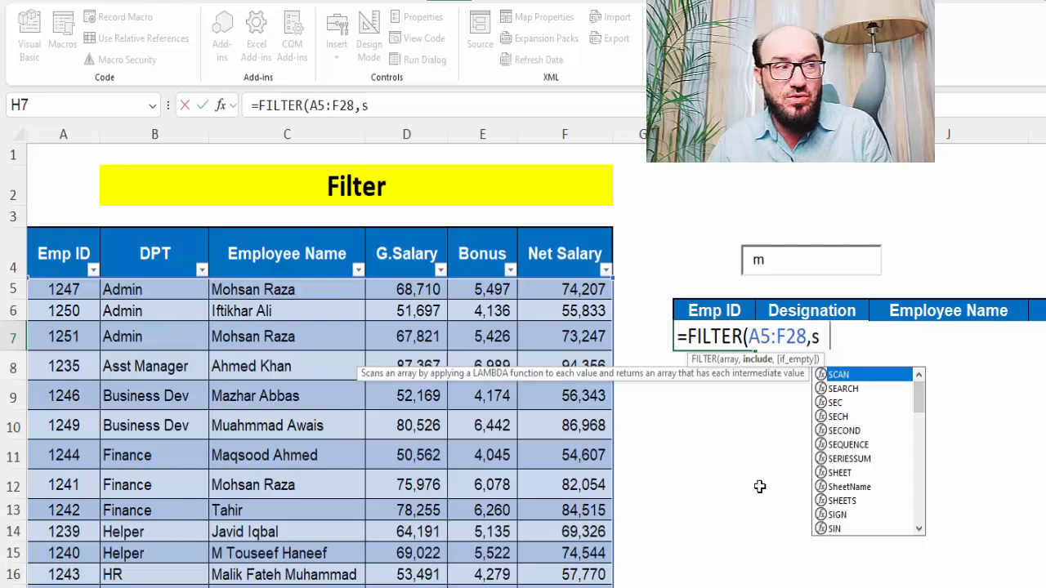
text(ec)
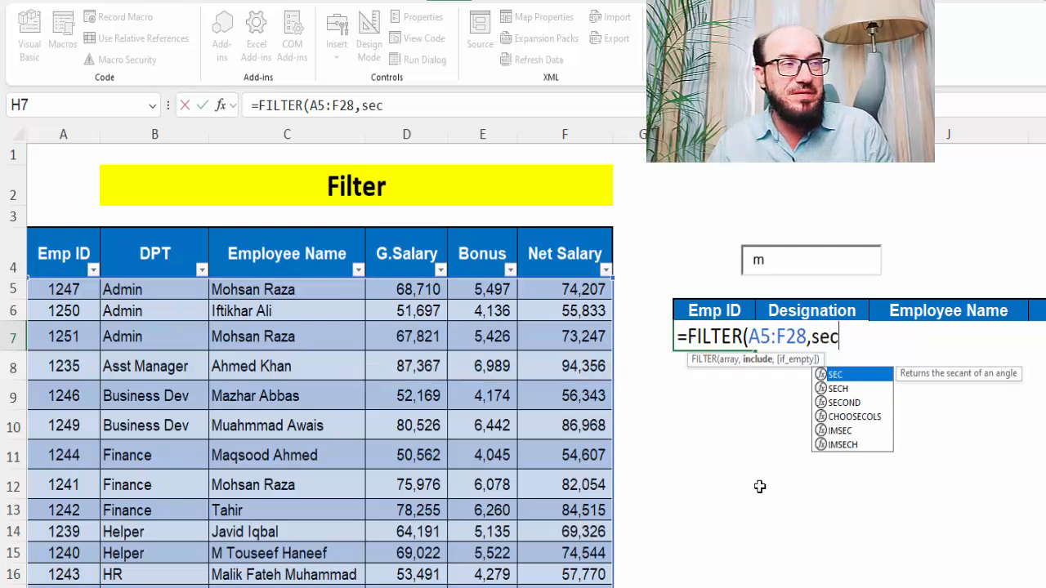
key(BackSpace)
text(r)
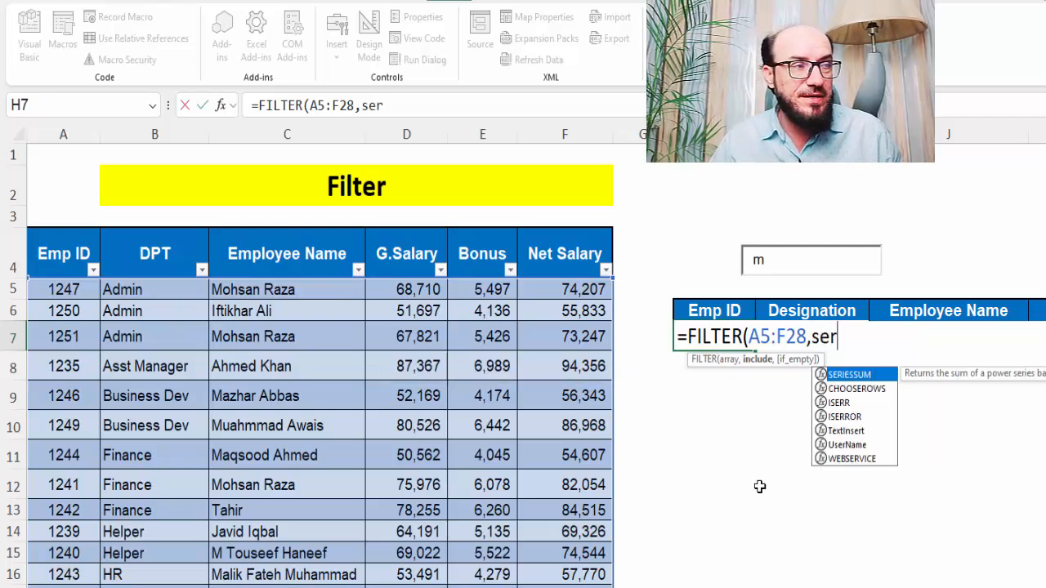
key(BackSpace)
text(a)
key(Tab)
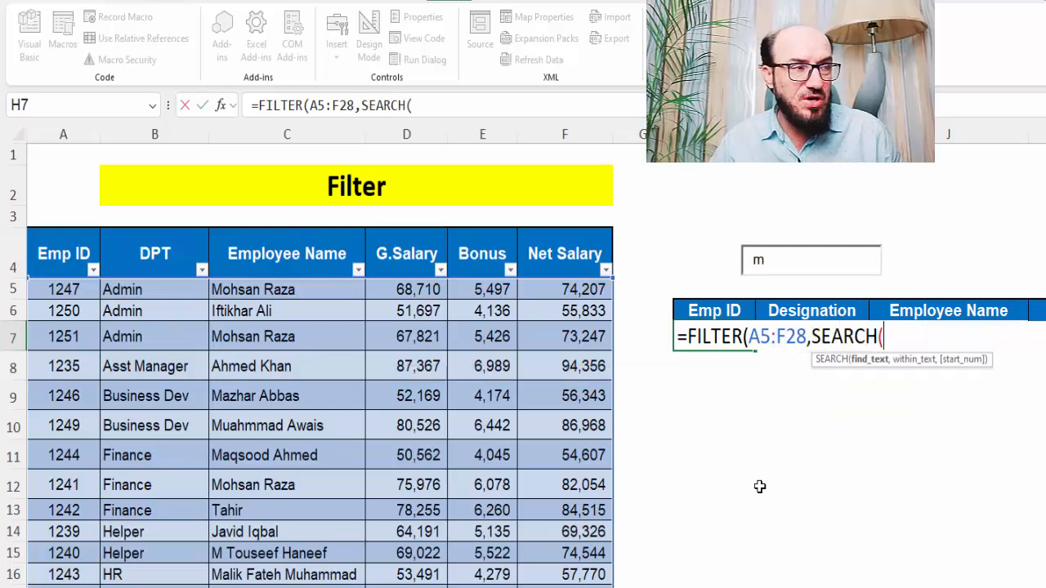
key(Up)
key(Up)
key(Up)
key(Right)
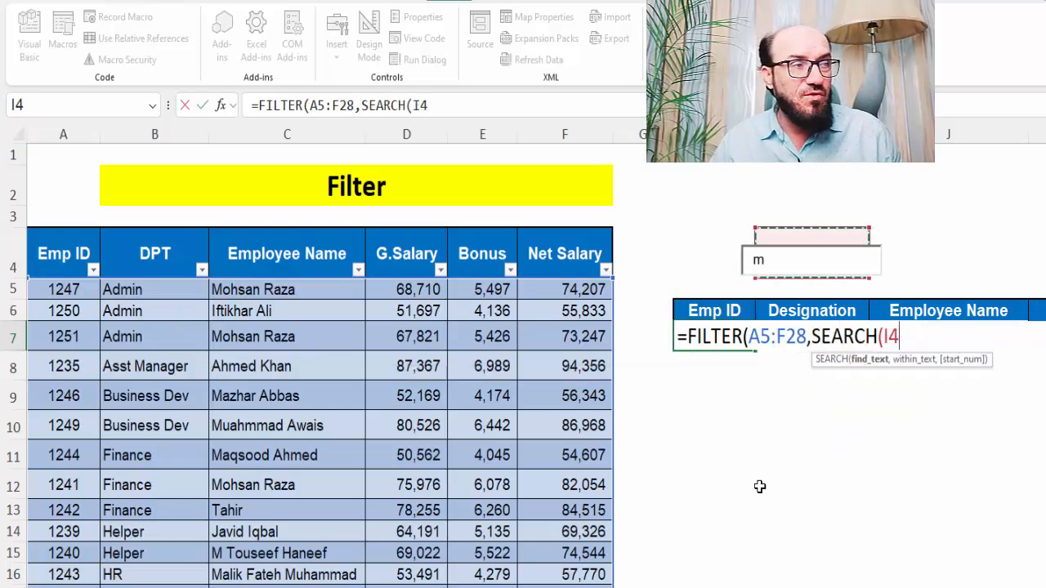
text(,)
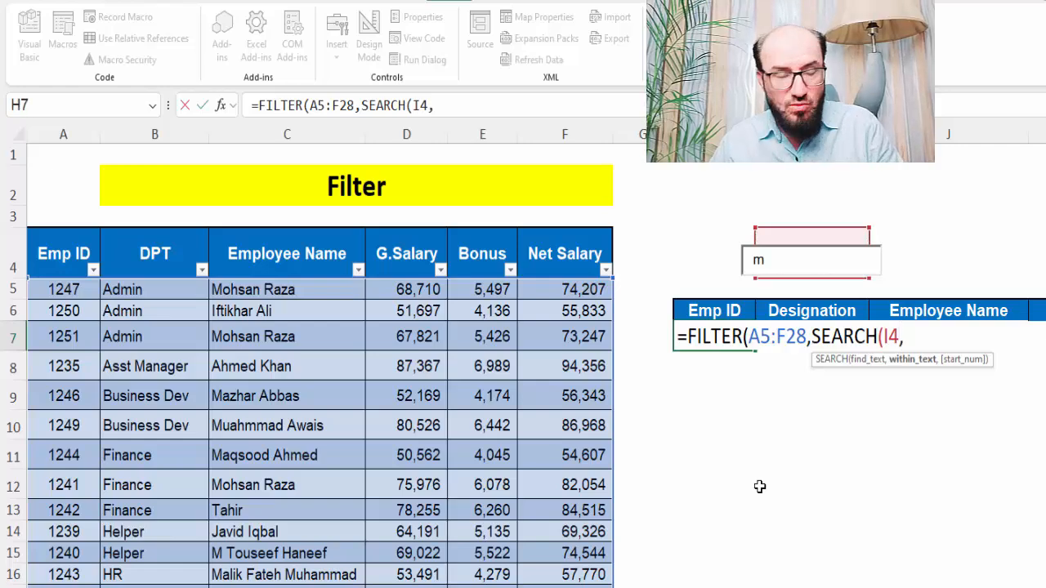
Set B5:B28 as the SEARCH function's within_text range, then close and enter the FILTER formula in H7.
key(Left)
key(Left)
key(Left)
key(Left)
key(Left)
key(Up)
key(Left)
key(Up)
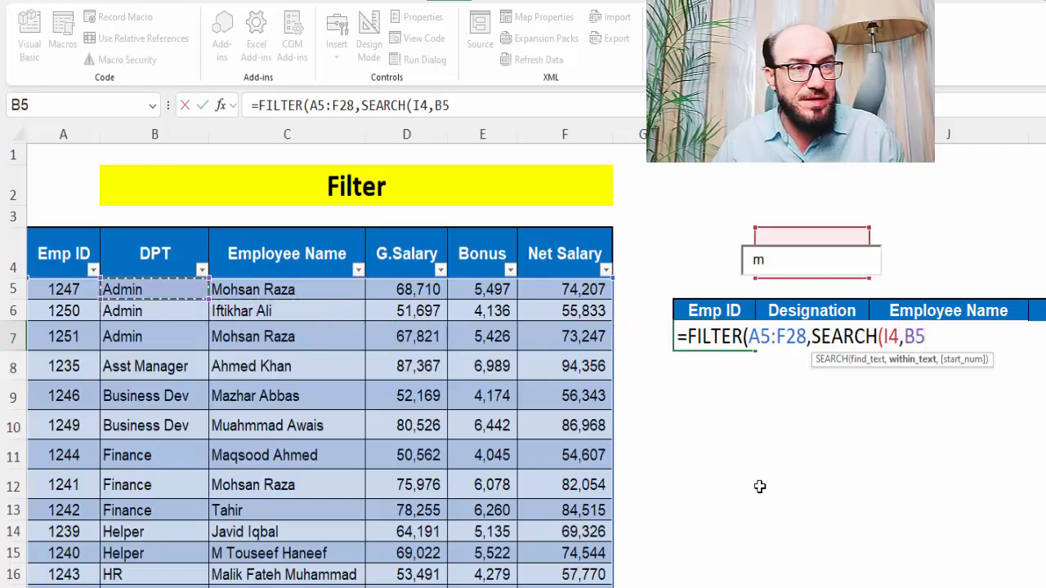
key(ctrl+shift+Down)
scroll(759, 491, up, 3)
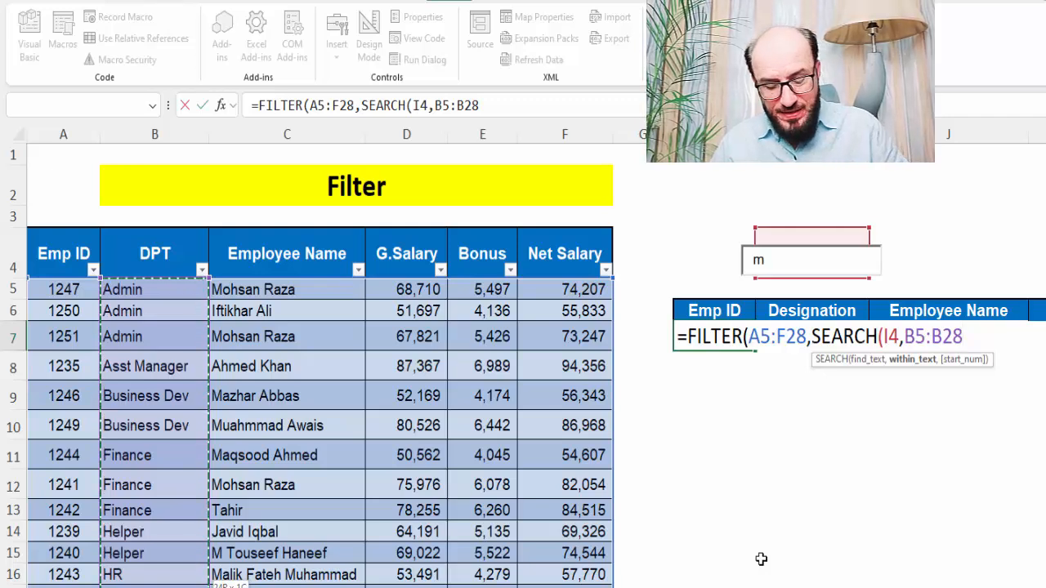
text())
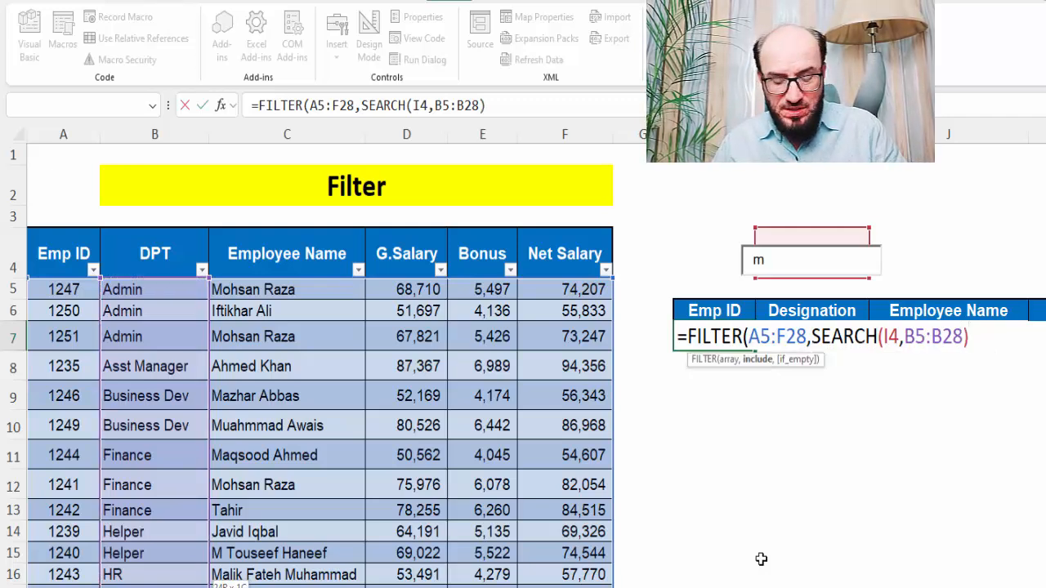
text())
key(Return)
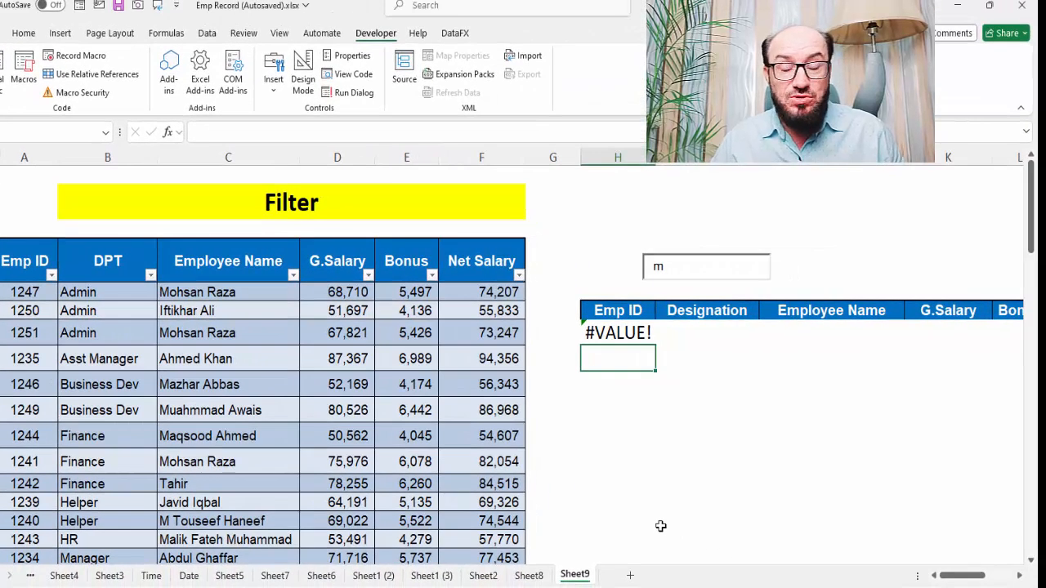
Edit the H7 formula and insert the ISNUMBER function directly in front of SEARCH.
key(Up)
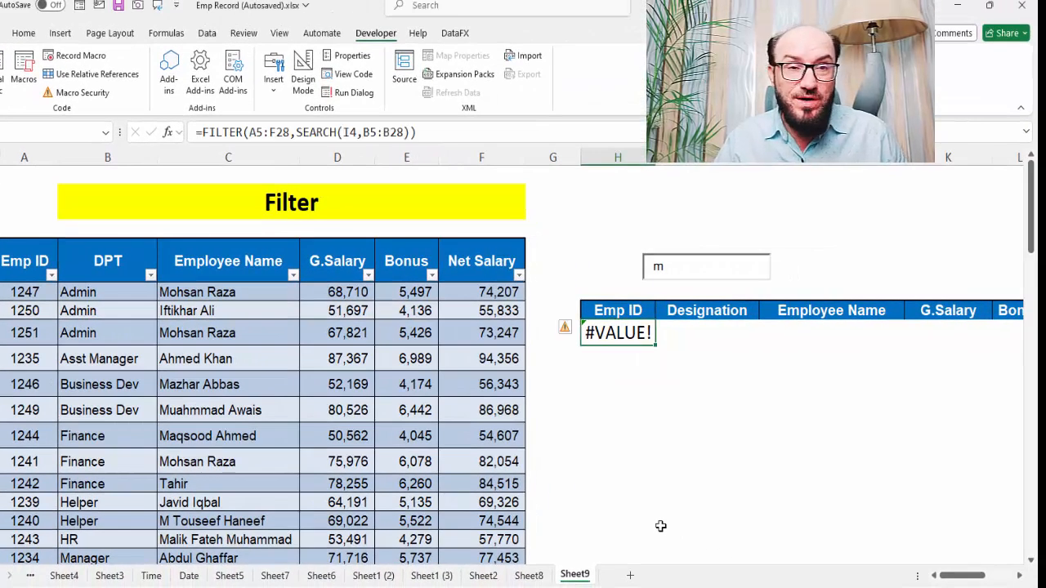
key(F2)
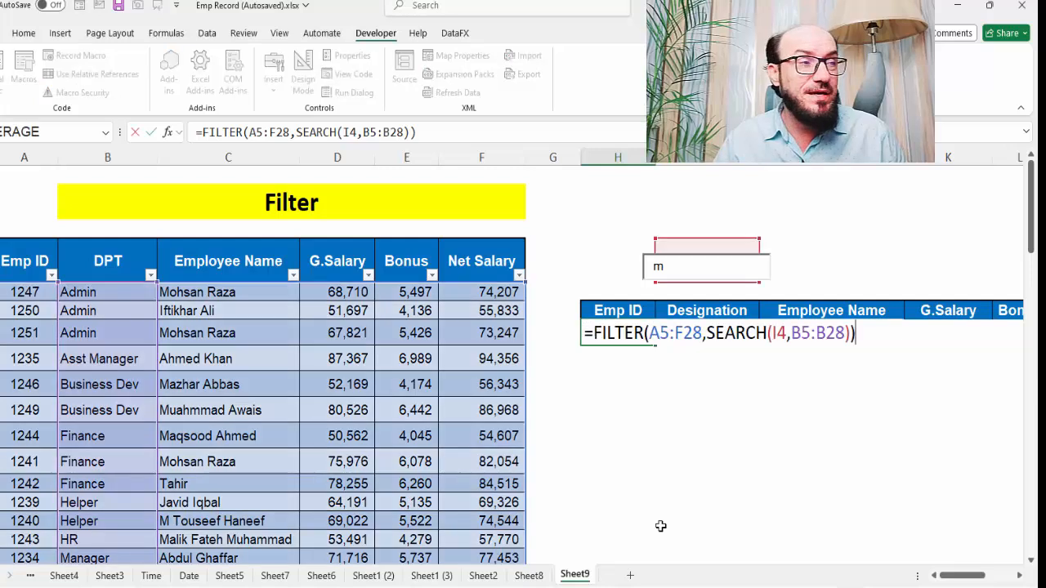
key(Left)
key(Left)
key(Left)
key(Left)
key(Left)
key(Left)
key(Left)
key(Left)
key(Left)
key(Left)
key(Left)
key(Left)
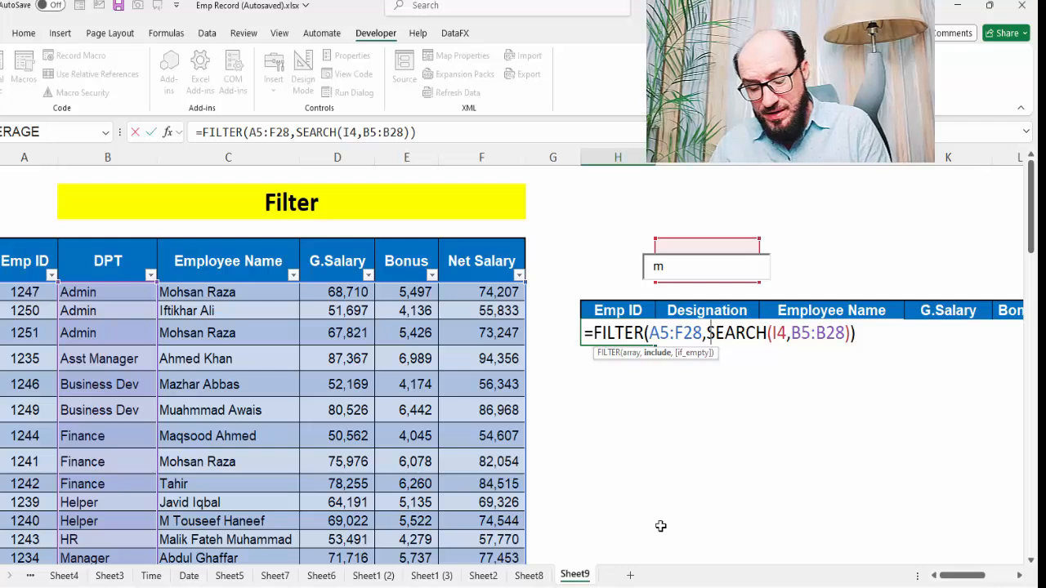
text(isnu)
key(Tab)
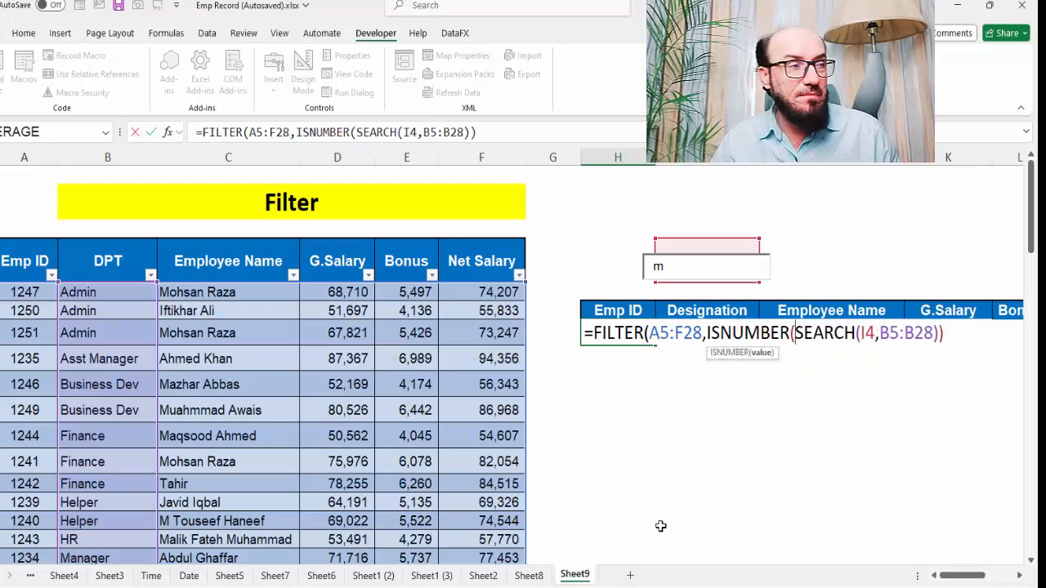
Add the closing parenthesis for ISNUMBER at the end of the H7 formula and enter it.
key(Right)
key(Right)
key(Right)
key(Right)
key(Right)
key(Right)
key(Right)
key(Right)
key(Right)
key(Right)
key(Right)
key(Right)
key(Right)
key(Right)
key(Right)
key(Right)
key(Right)
key(Right)
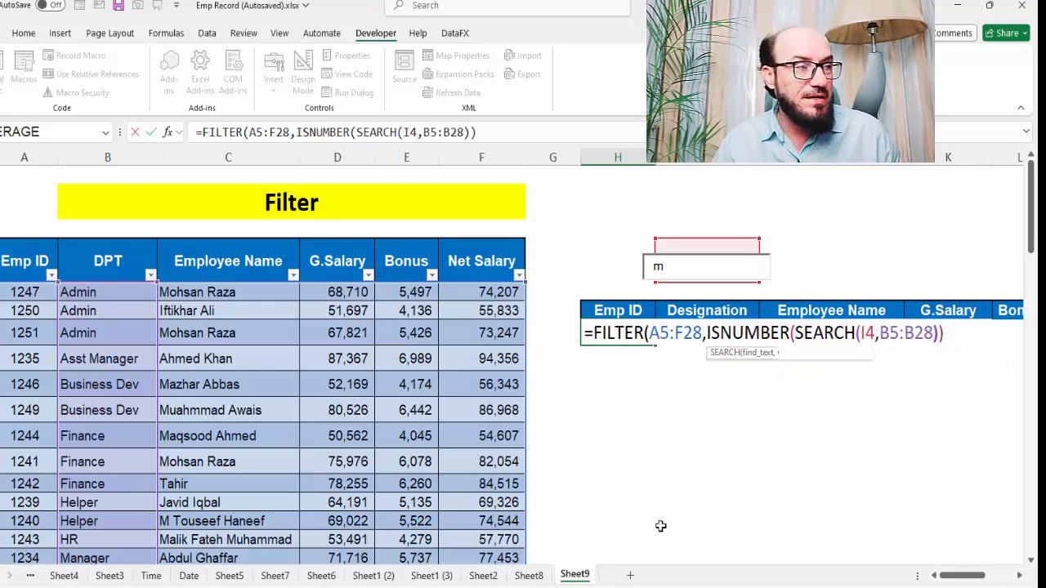
text())
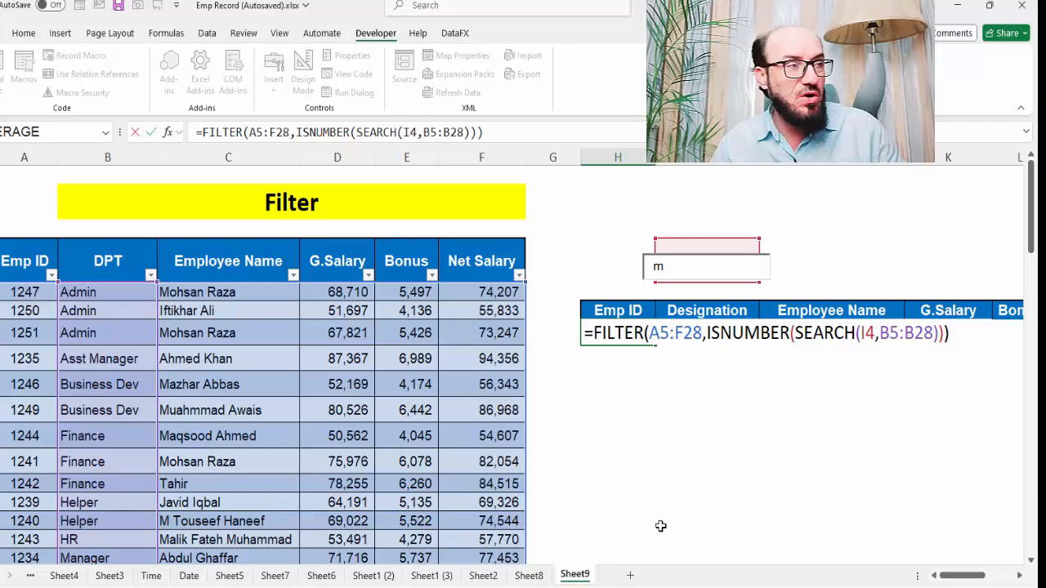
key(Return)
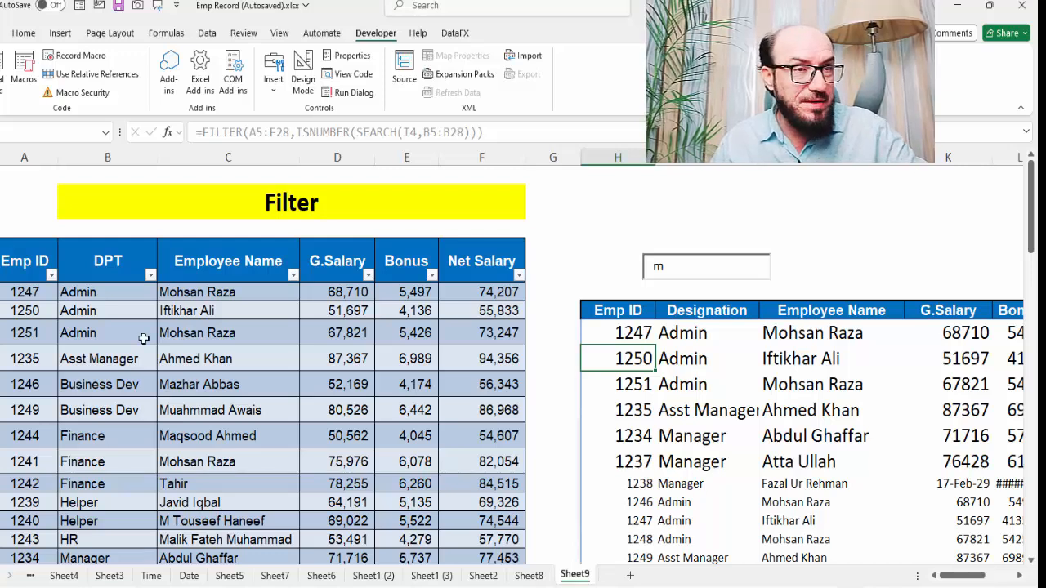
Compare the DPT column with the filtered designations, then replace the search text with "nce" to test a partial match.
drag(69, 292, 84, 466)
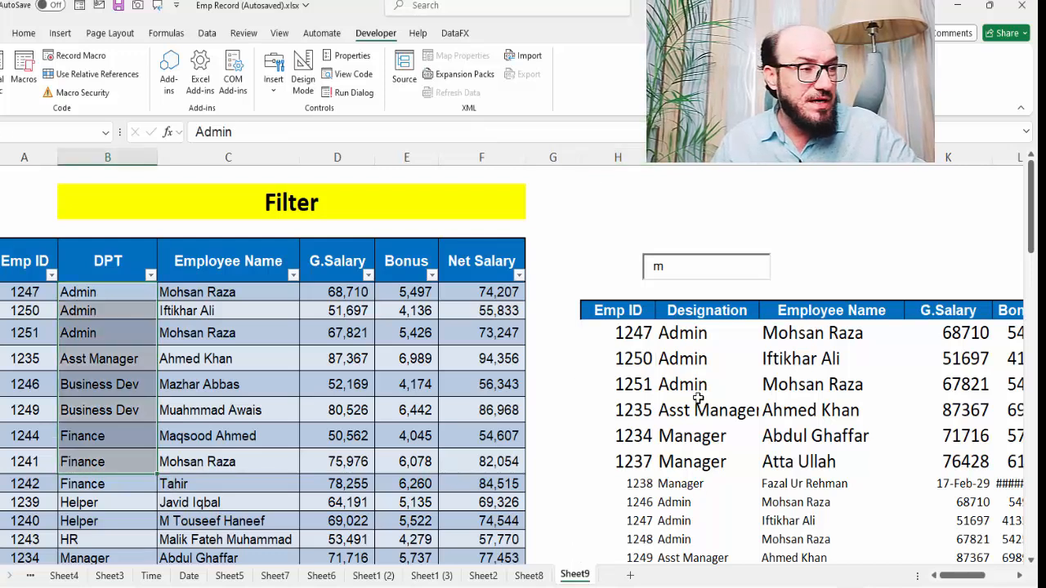
drag(698, 400, 691, 488)
scroll(691, 488, down, 2)
scroll(693, 492, up, 2)
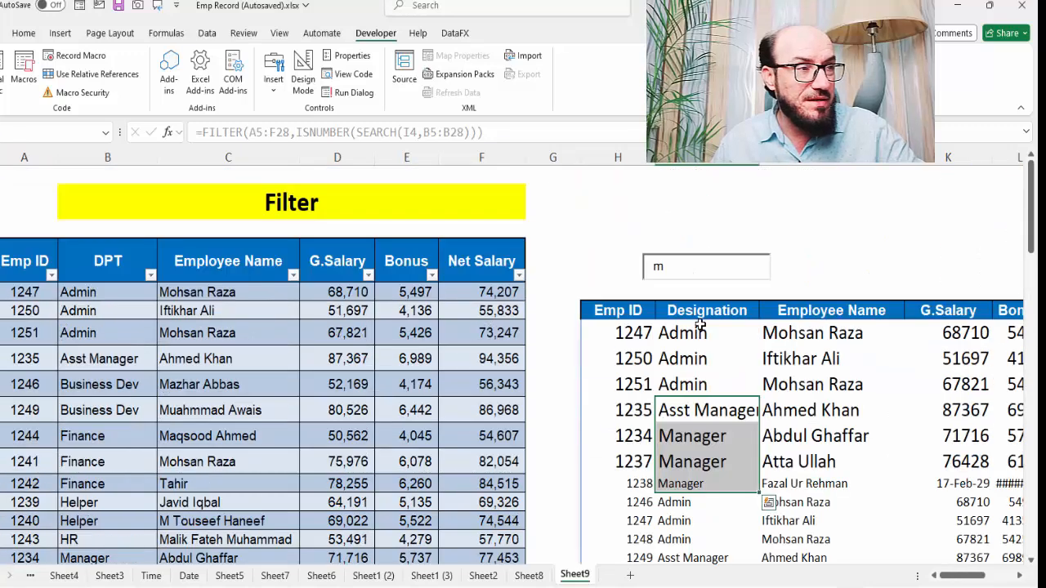
double_click(688, 267)
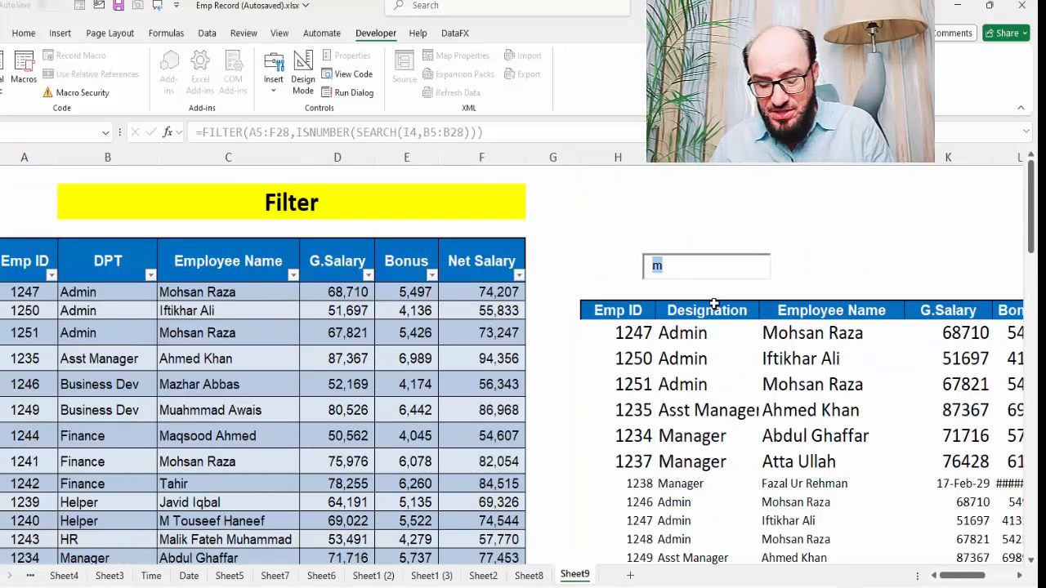
text(n)
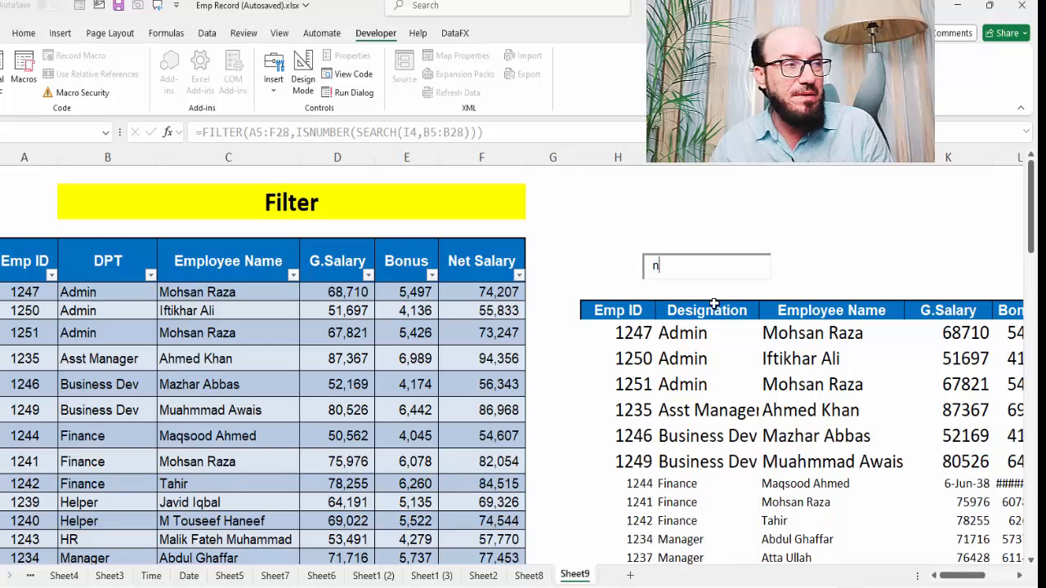
text(ce)
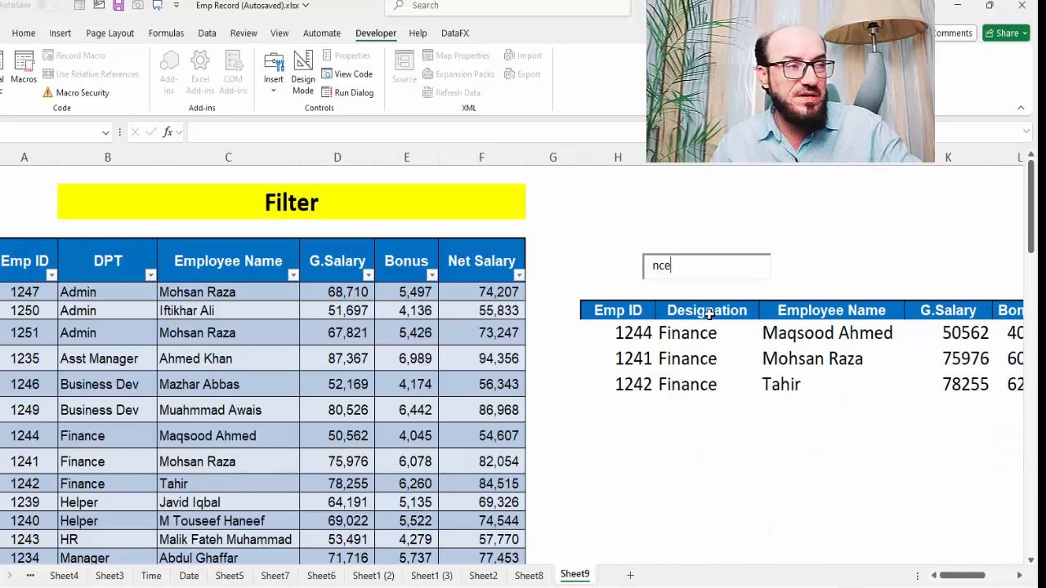
Replace the search text with the single letter "e" and look through the filtered records.
key(BackSpace)
key(BackSpace)
key(BackSpace)
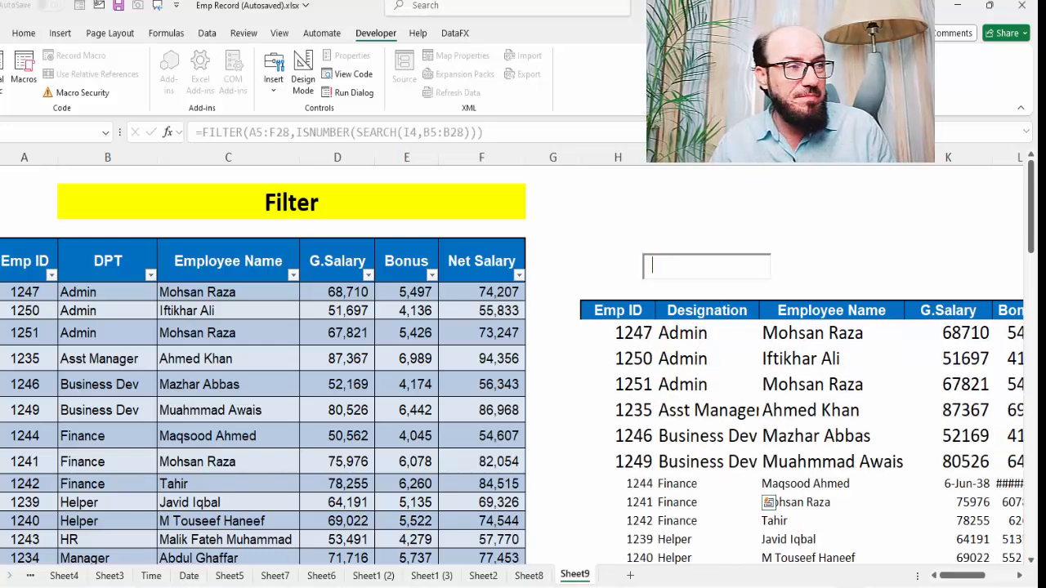
text(e)
scroll(724, 403, down, 2)
scroll(724, 404, up, 2)
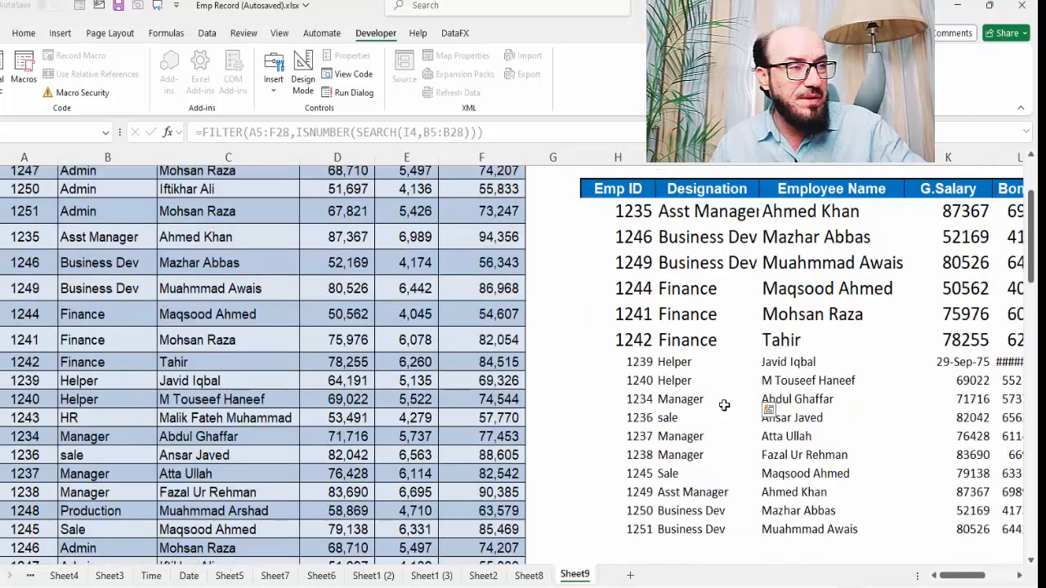
Test the search box with "he" and with "dev", leaving it empty at the end.
key(BackSpace)
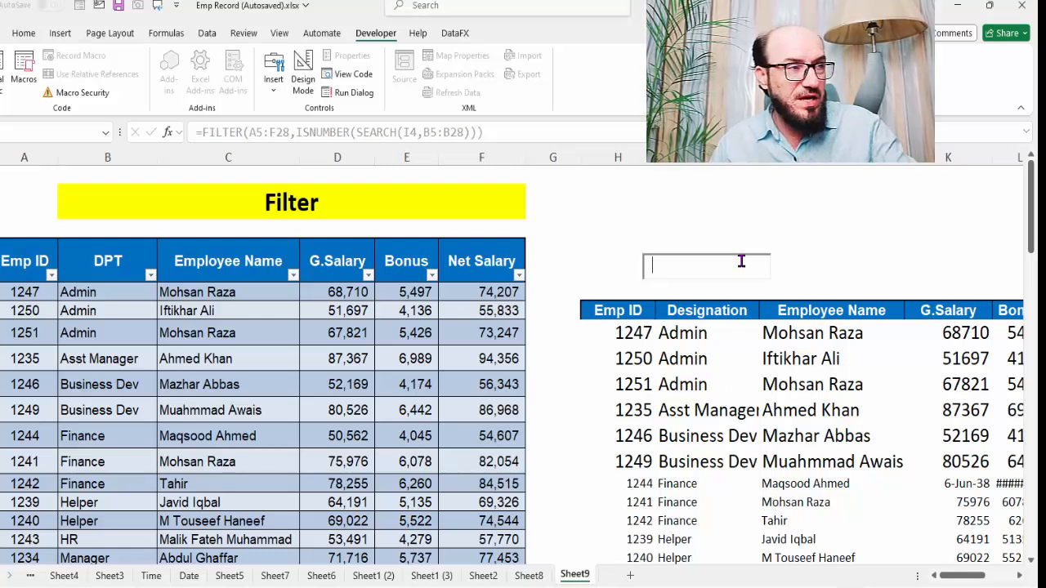
text(he)
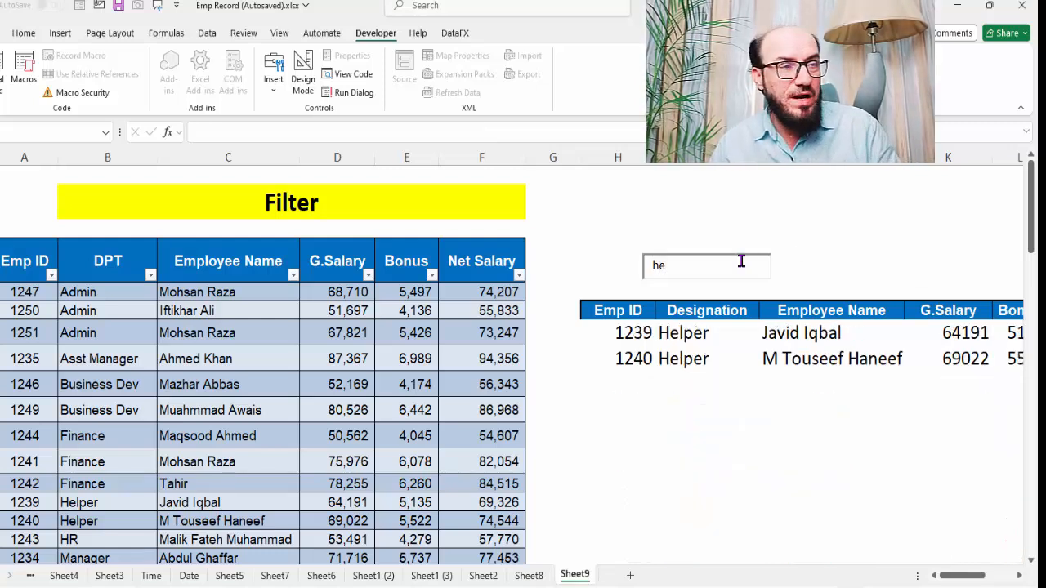
key(BackSpace)
key(BackSpace)
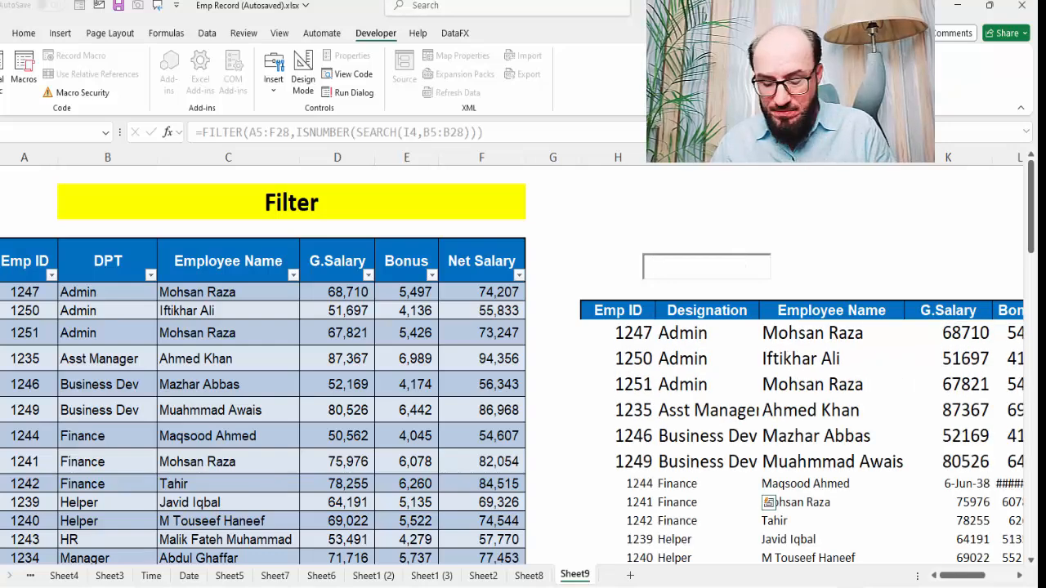
text(dev)
key(BackSpace)
key(BackSpace)
key(BackSpace)
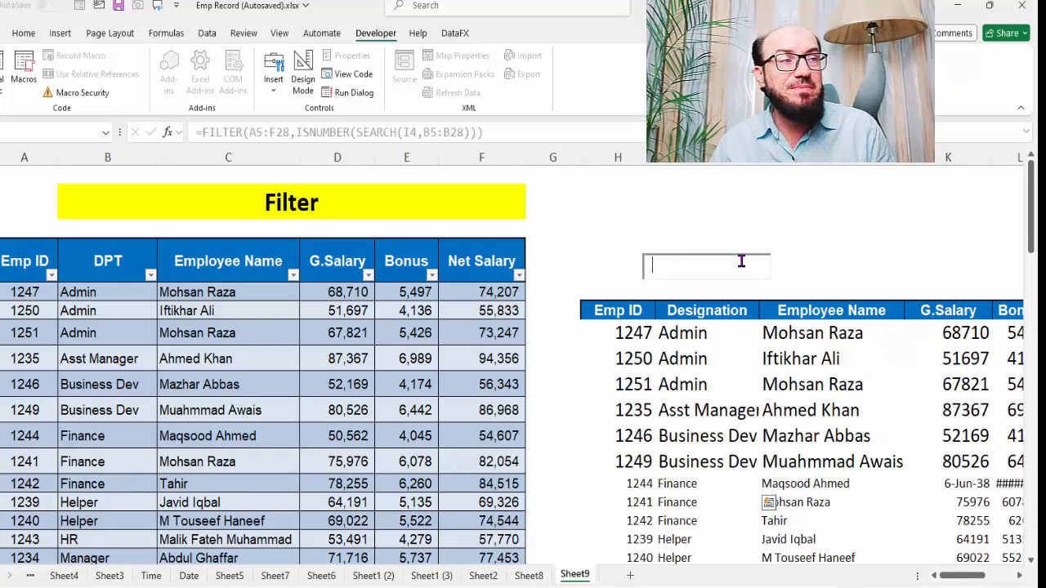
Filter the records with the search text "de" and review the formula in H7 without changing it.
text(d)
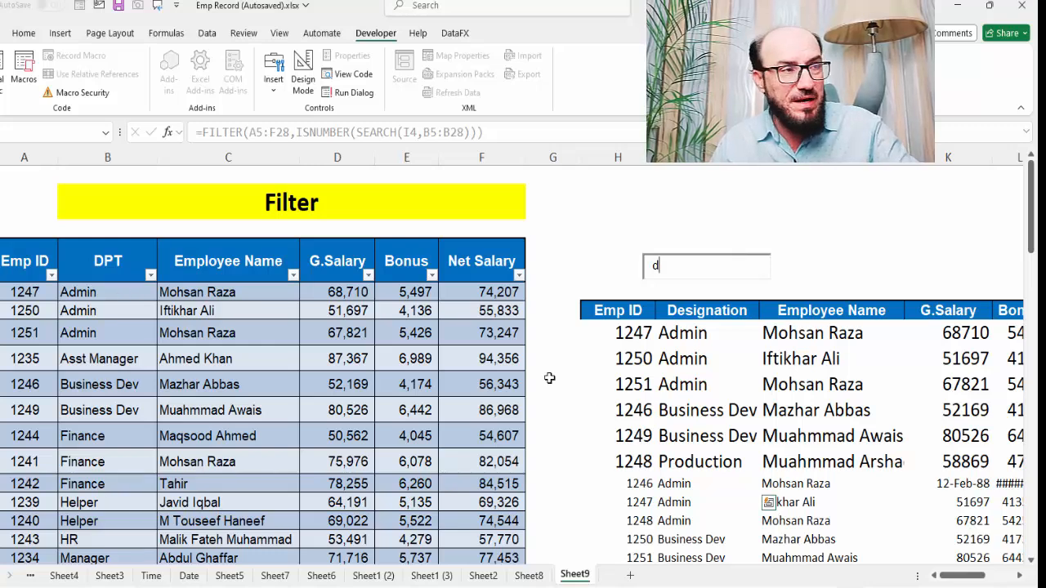
text(e)
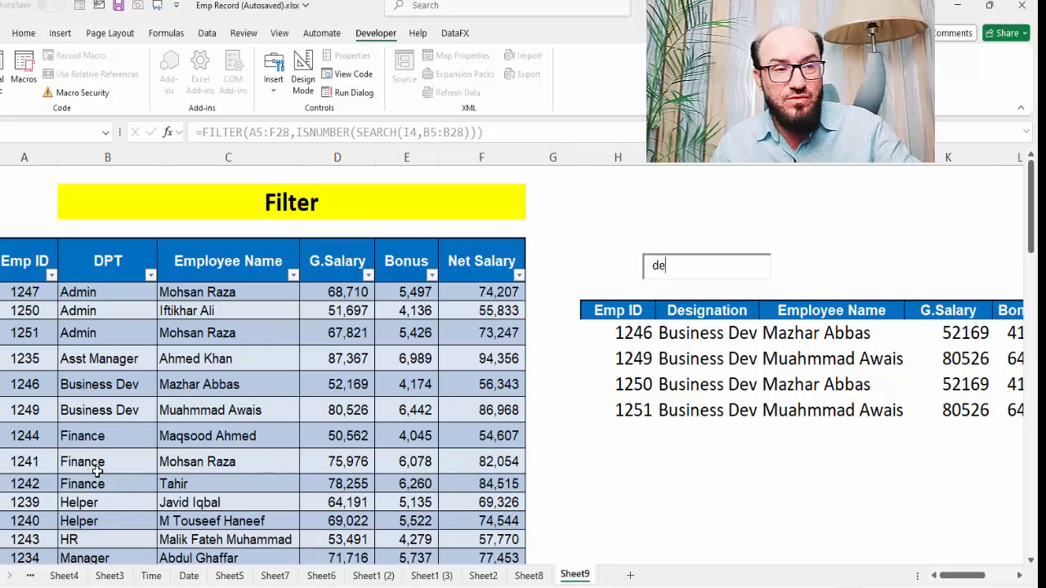
scroll(98, 472, down, 1)
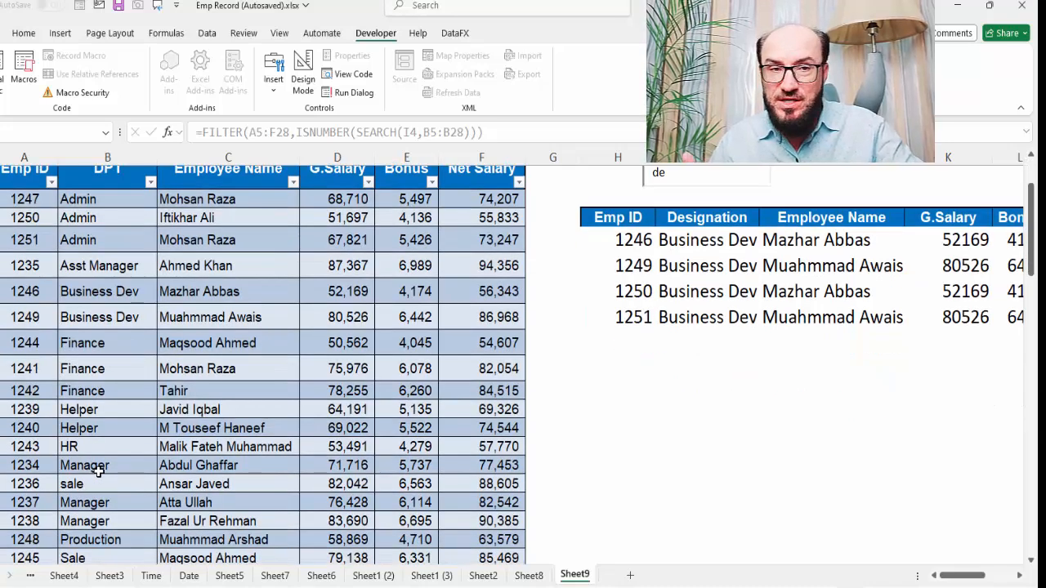
scroll(151, 462, up, 1)
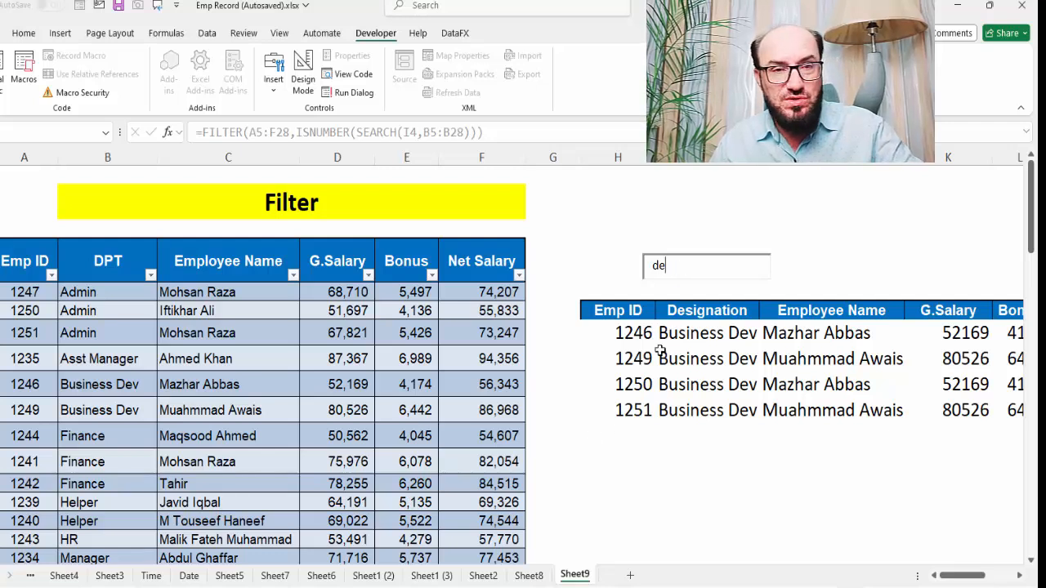
click(626, 331)
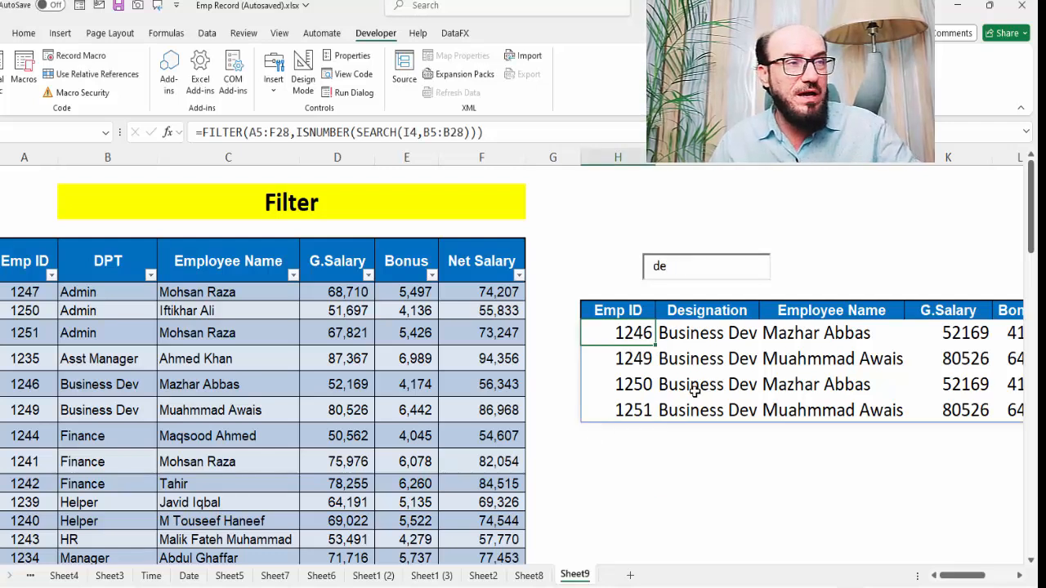
key(F2)
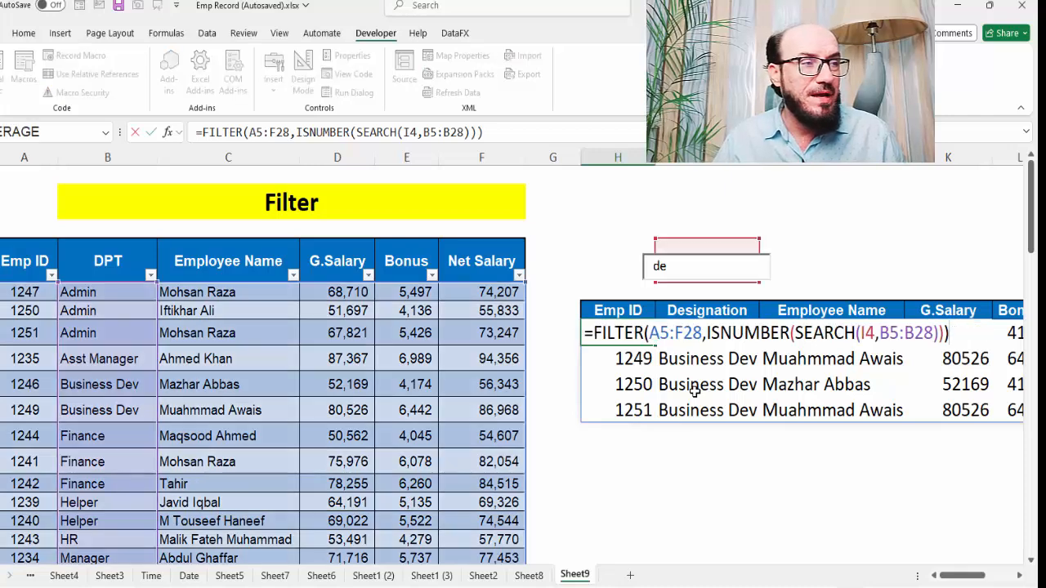
key(Escape)
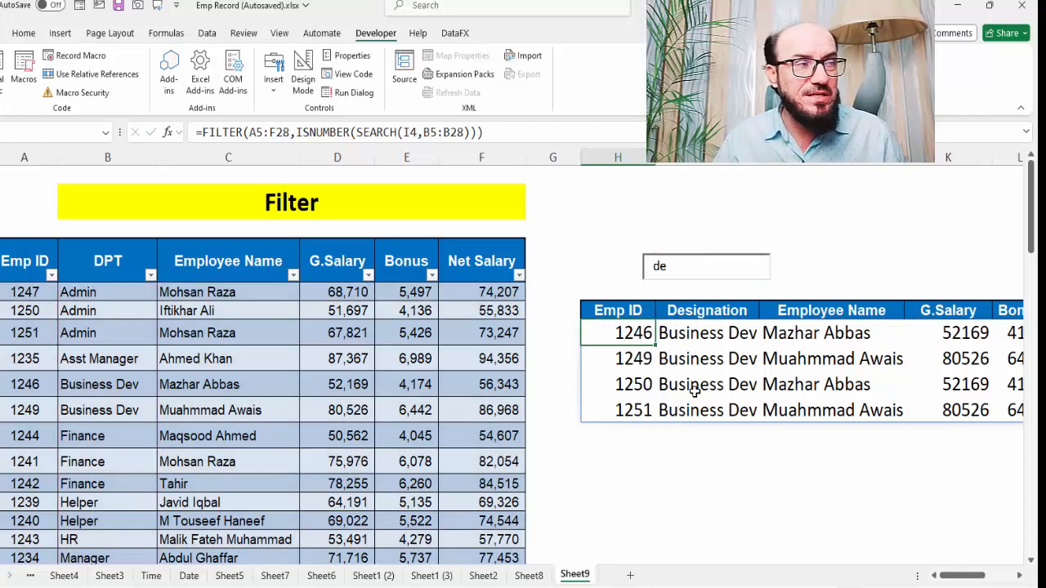
Look across all columns of the first filtered record, from Emp ID to Net Salary.
key(Right)
key(Right)
key(Right)
key(Right)
key(Right)
key(Right)
key(Right)
key(Left)
key(Left)
key(Left)
key(Left)
key(Left)
key(Left)
key(Left)
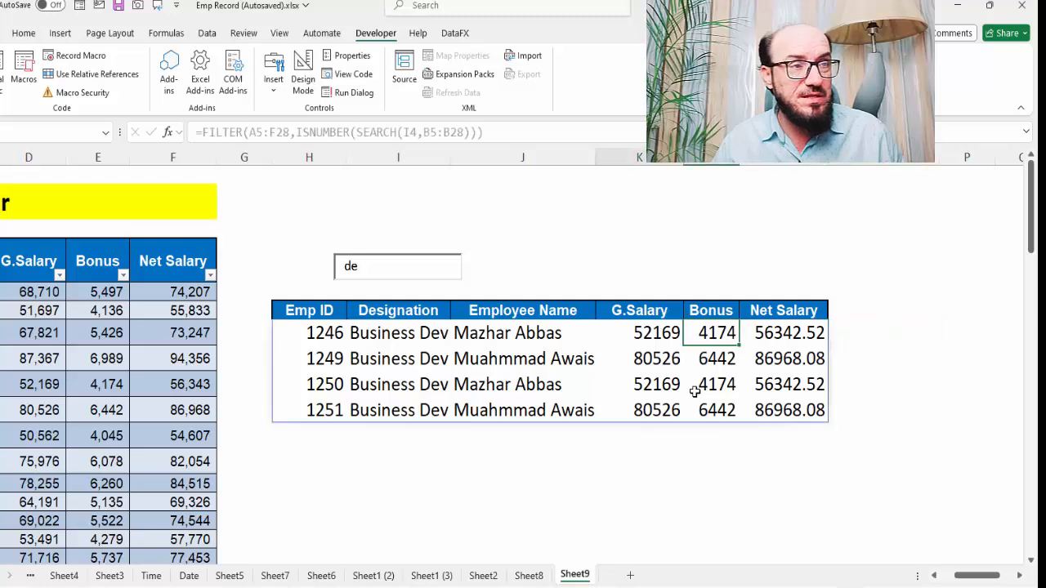
Review the FILTER formula in H7 and its referenced ranges without changing it.
key(F2)
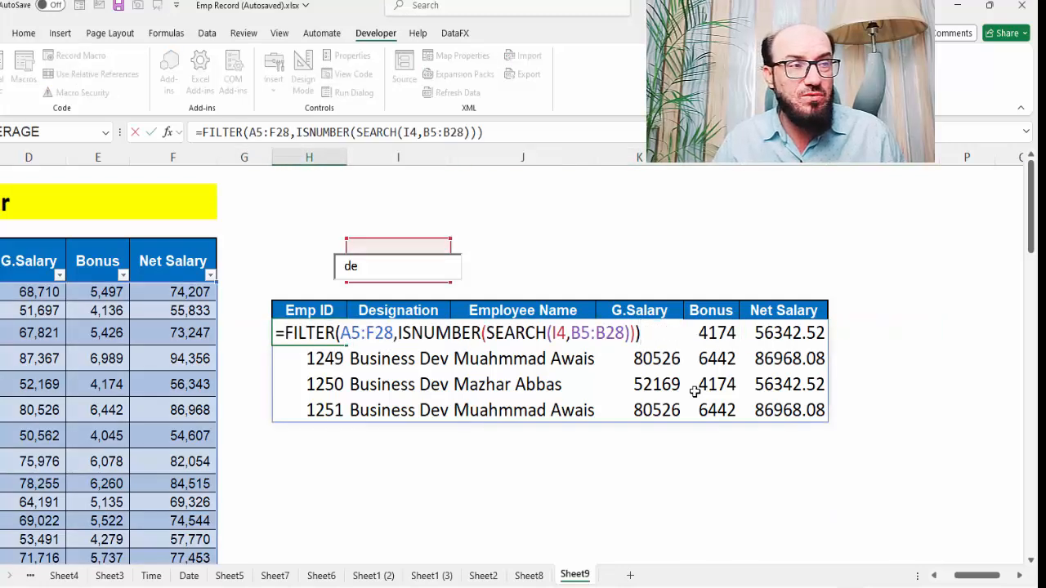
key(Return)
key(Down)
key(Up)
key(Up)
key(Down)
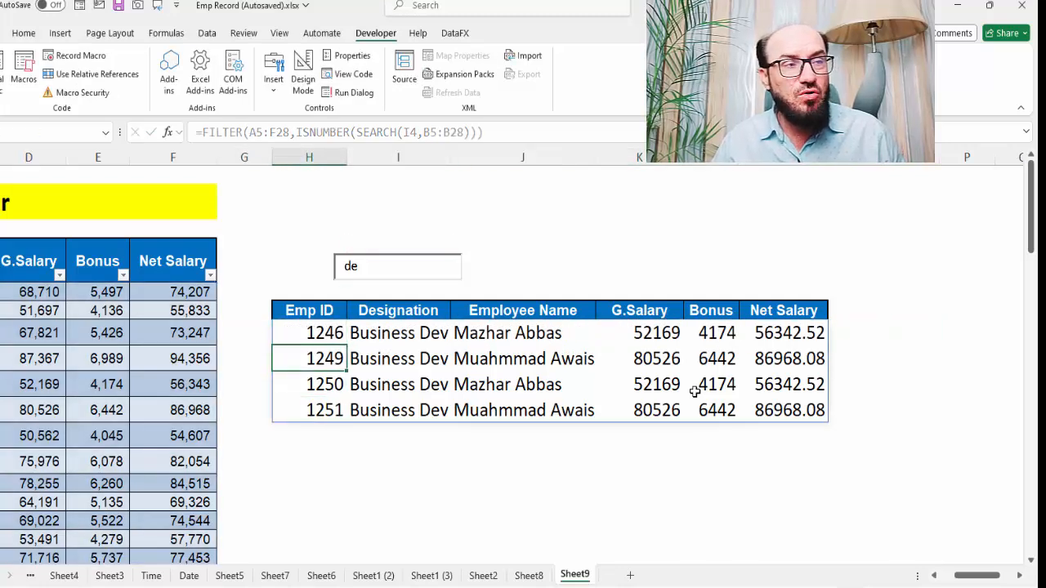
Begin a SEARCH formula in H13, below the filtered records, with the linked cell I4 as the text to find.
key(Down)
key(Down)
key(Down)
key(Down)
key(Down)
text(=s)
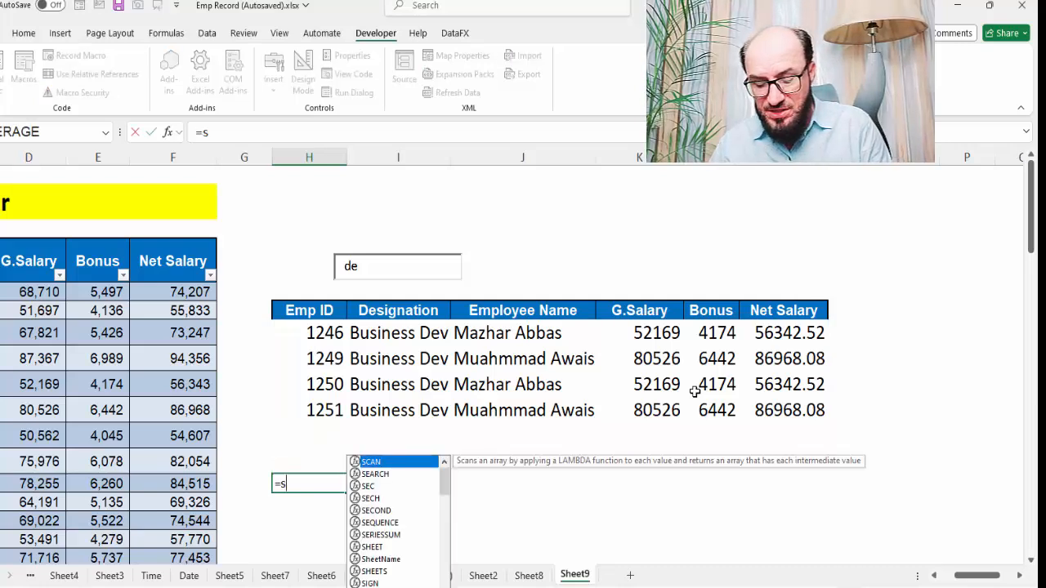
text(era===)
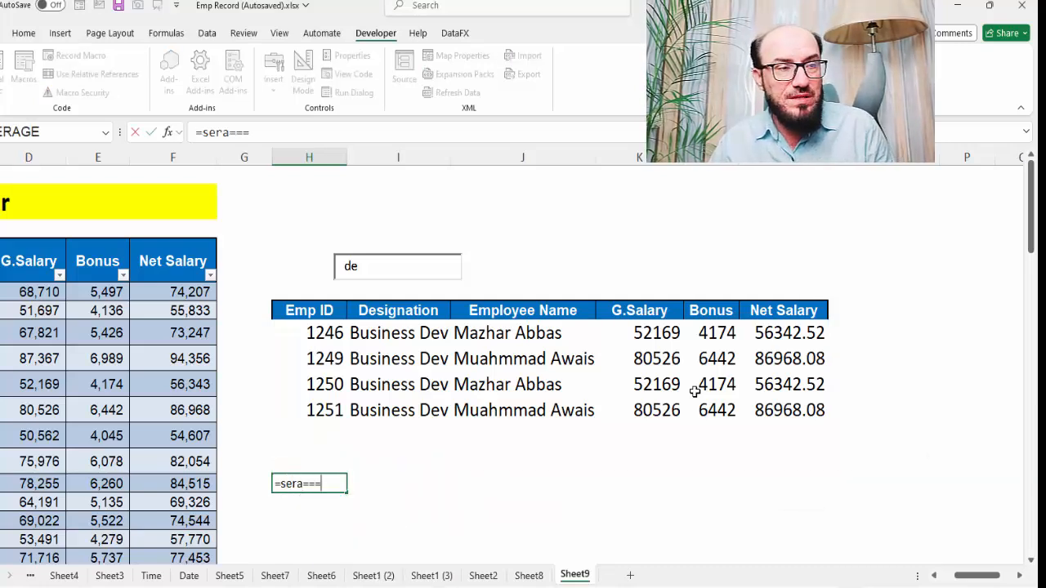
key(BackSpace)
key(BackSpace)
key(Tab)
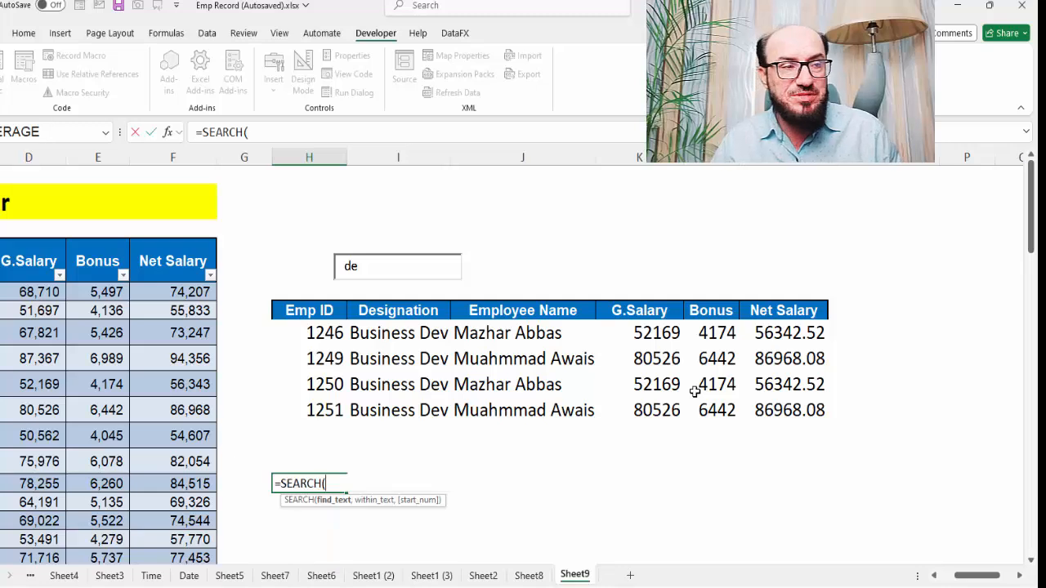
key(Up)
key(Up)
key(Up)
key(Up)
key(Up)
key(Up)
key(Up)
key(Right)
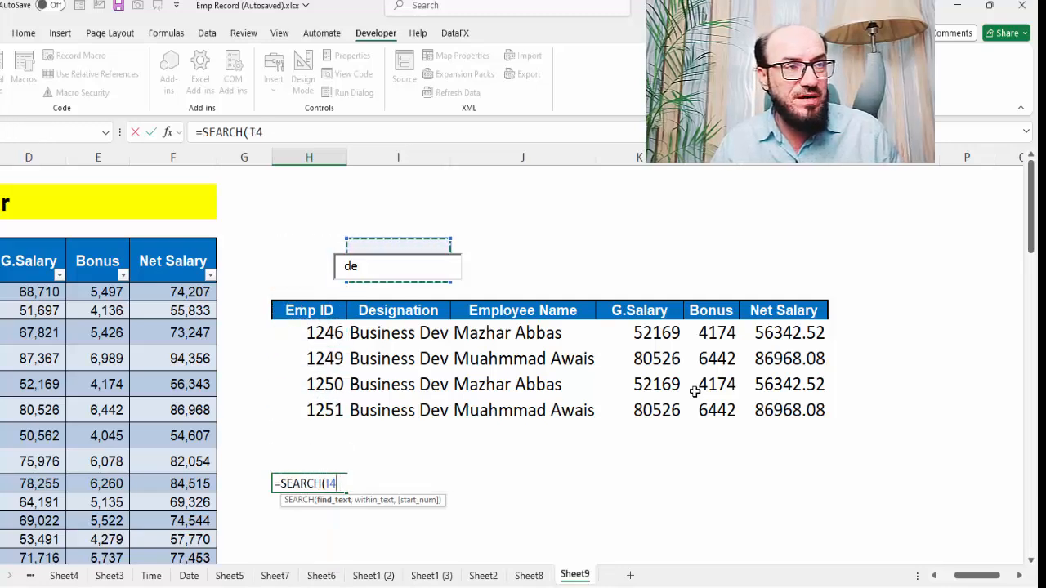
Complete the SEARCH formula in H13 with the DPT range B5:B28 as the text to search within.
text(,)
key(Down)
key(Down)
key(Left)
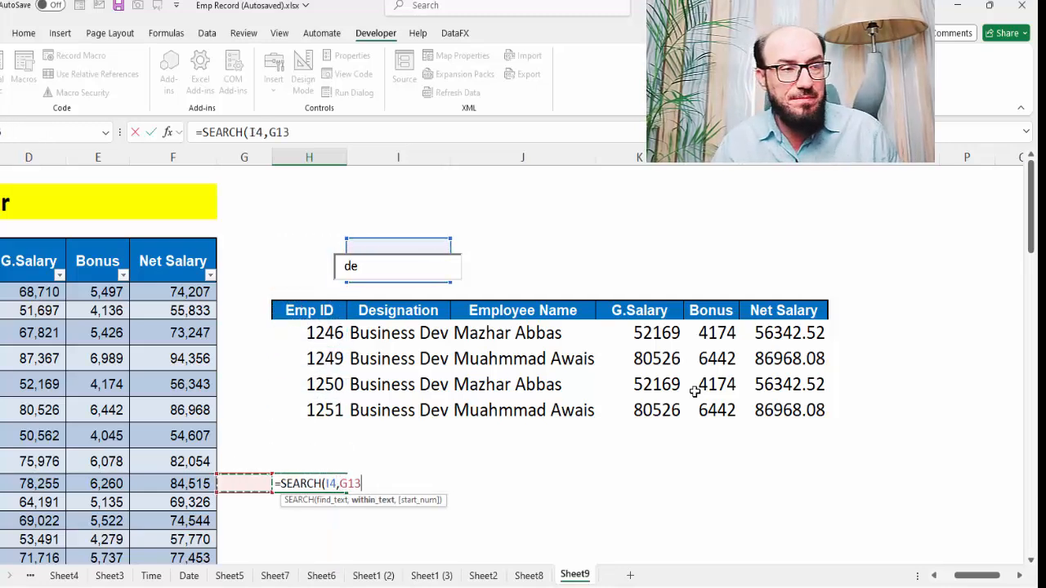
key(Left)
key(Left)
key(Left)
key(Left)
key(Left)
key(Left)
key(Right)
key(ctrl+Up)
key(Down)
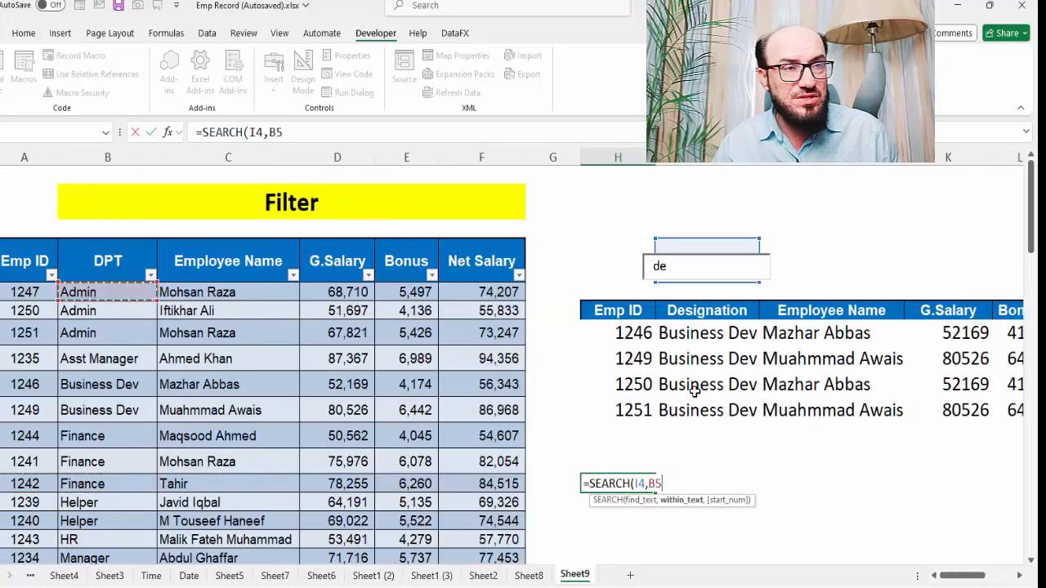
key(ctrl+shift+Down)
scroll(698, 391, up, 5)
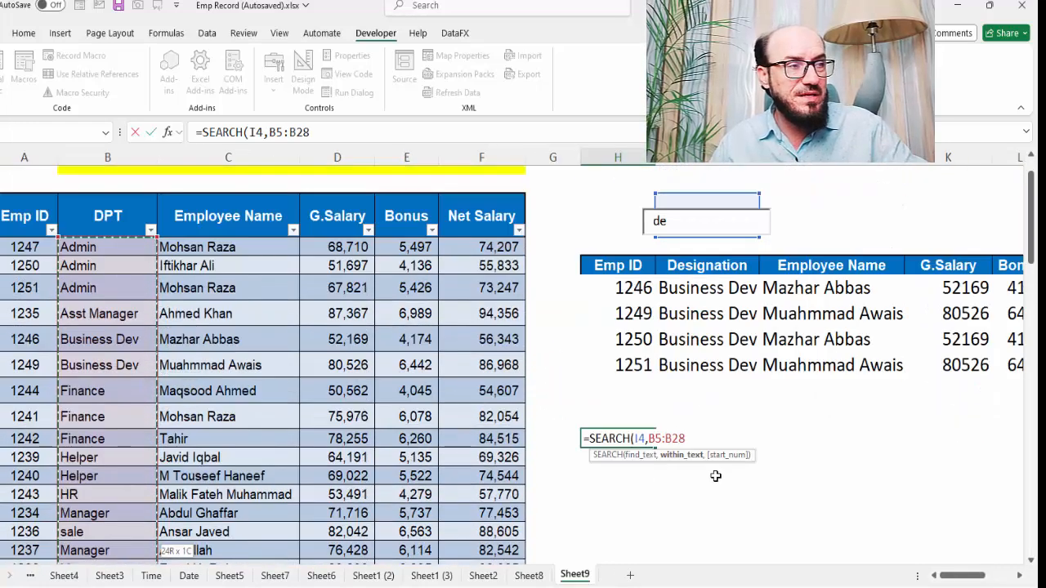
key(Return)
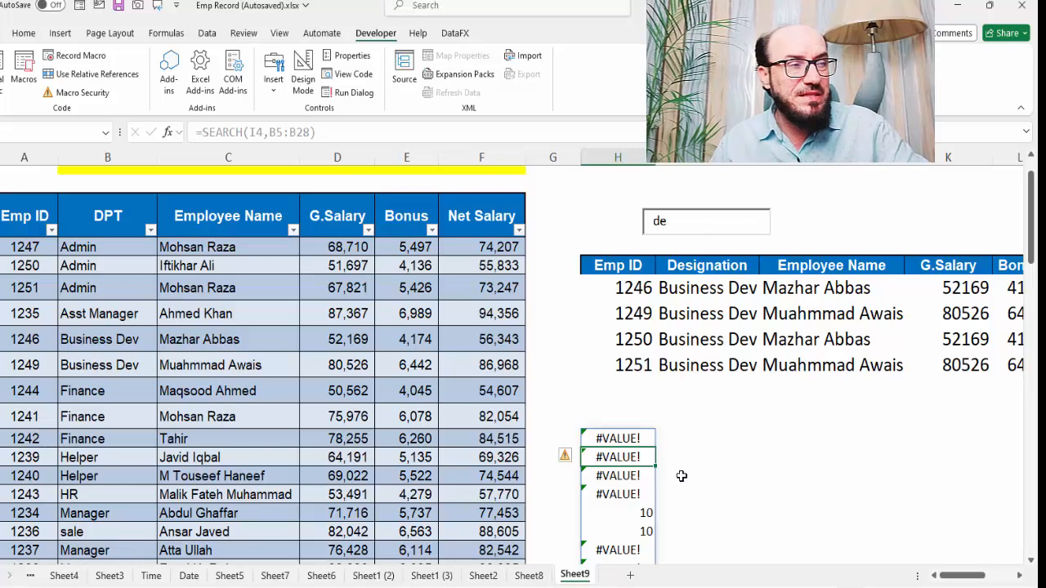
Check the search text in I4 and examine the SEARCH results spilled down column H.
click(787, 226)
key(Left)
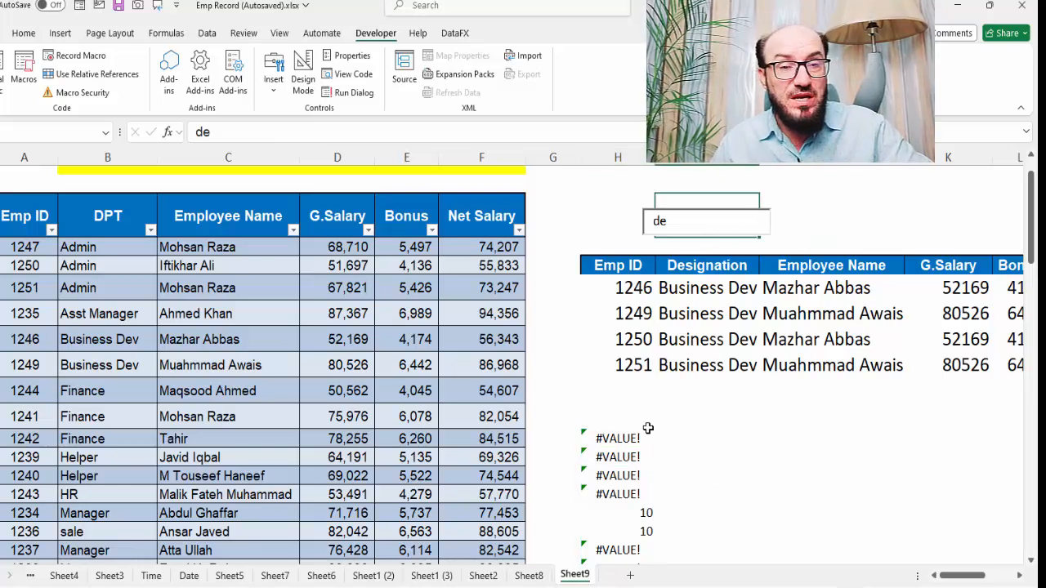
scroll(645, 433, down, 3)
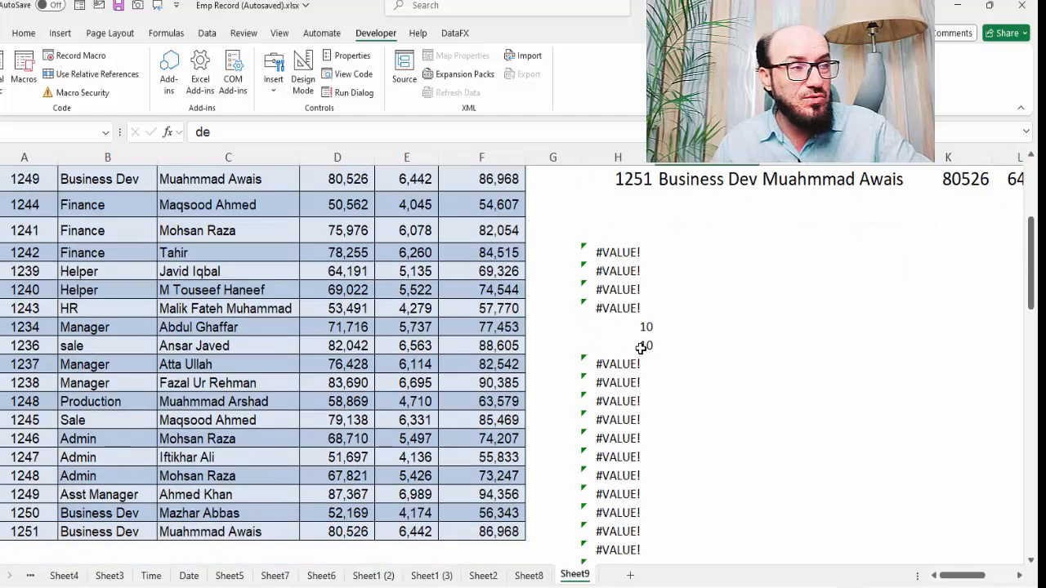
click(640, 329)
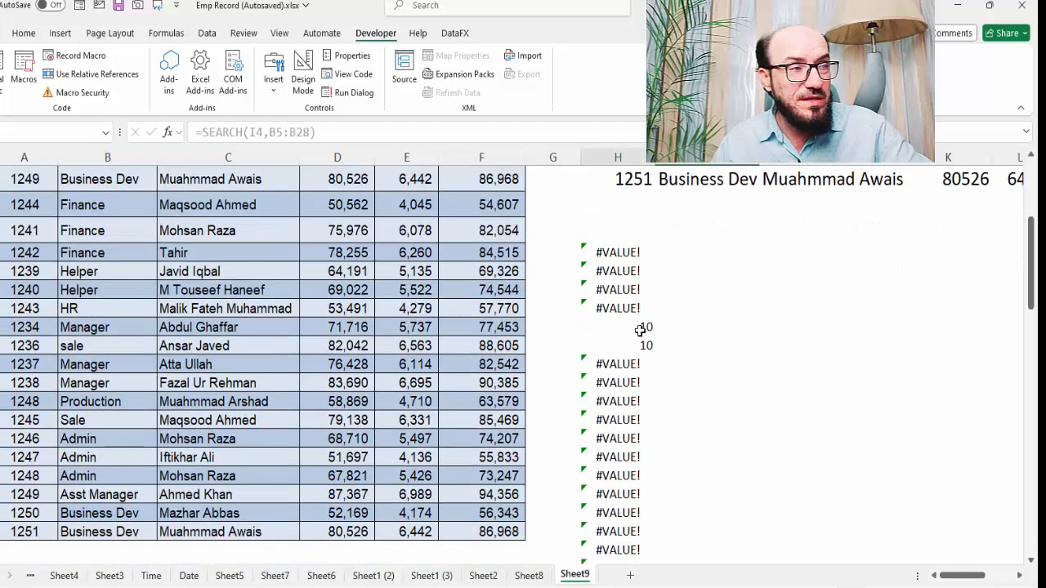
scroll(618, 397, down, 5)
scroll(621, 401, up, 3)
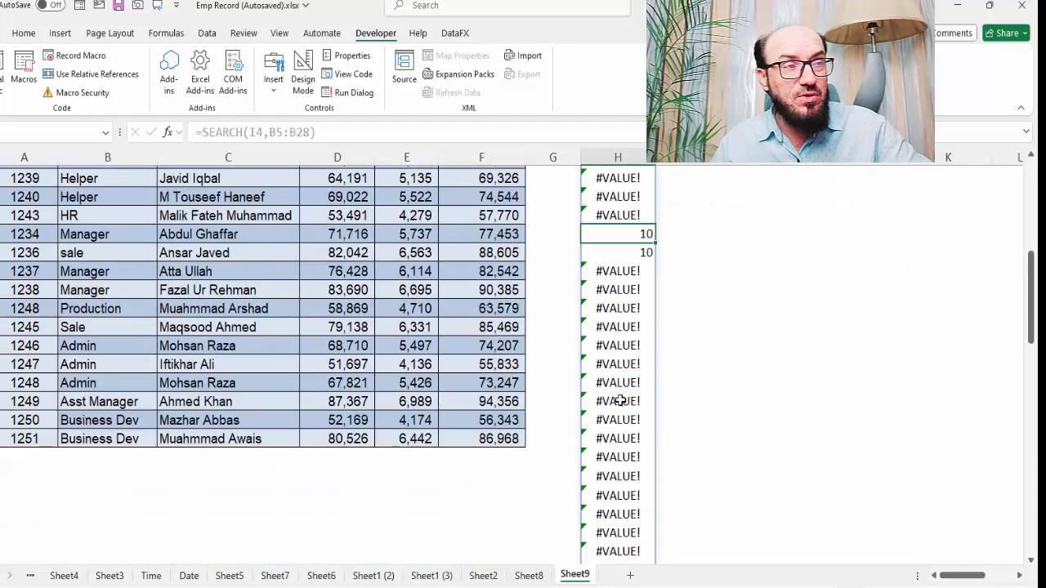
scroll(621, 401, up, 3)
Wrap the formula in H13 in ISNUMBER so that it reads =ISNUMBER(SEARCH(I4,B5:B28)).
key(Up)
key(Up)
key(Up)
key(Up)
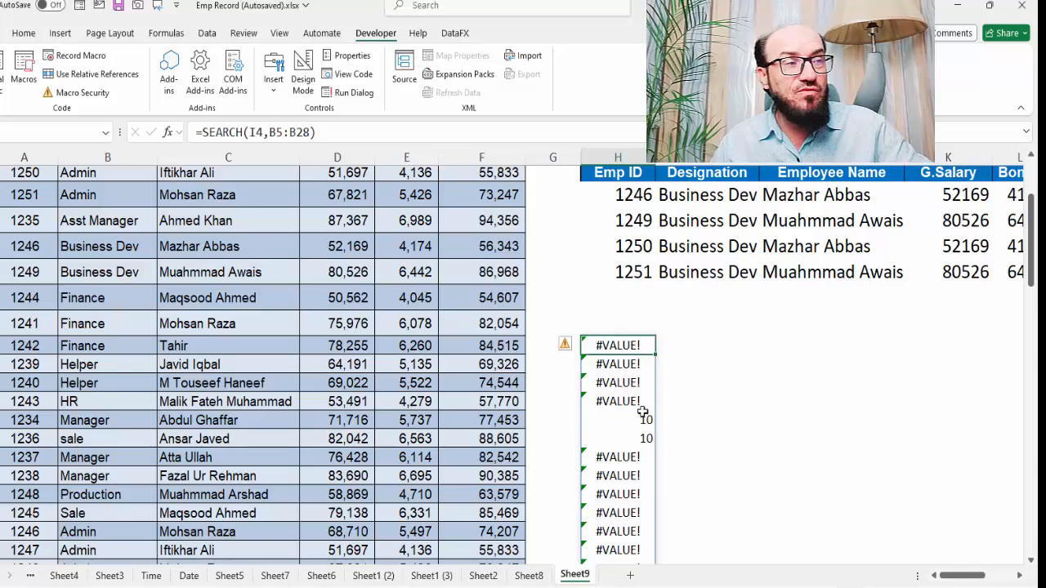
scroll(723, 471, up, 1)
key(F2)
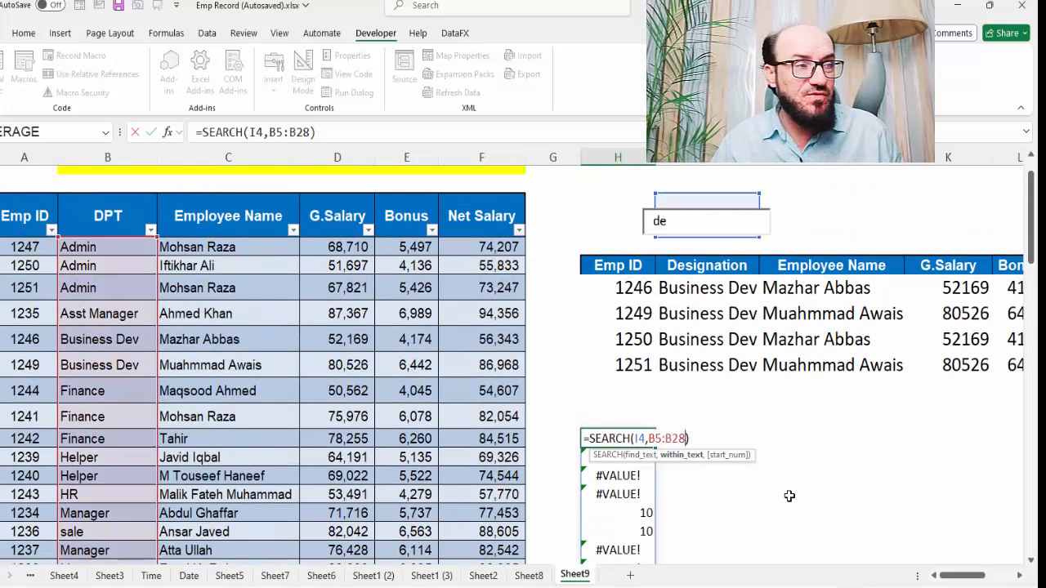
key(Left)
key(Left)
key(Left)
key(Left)
key(Left)
key(Left)
key(Left)
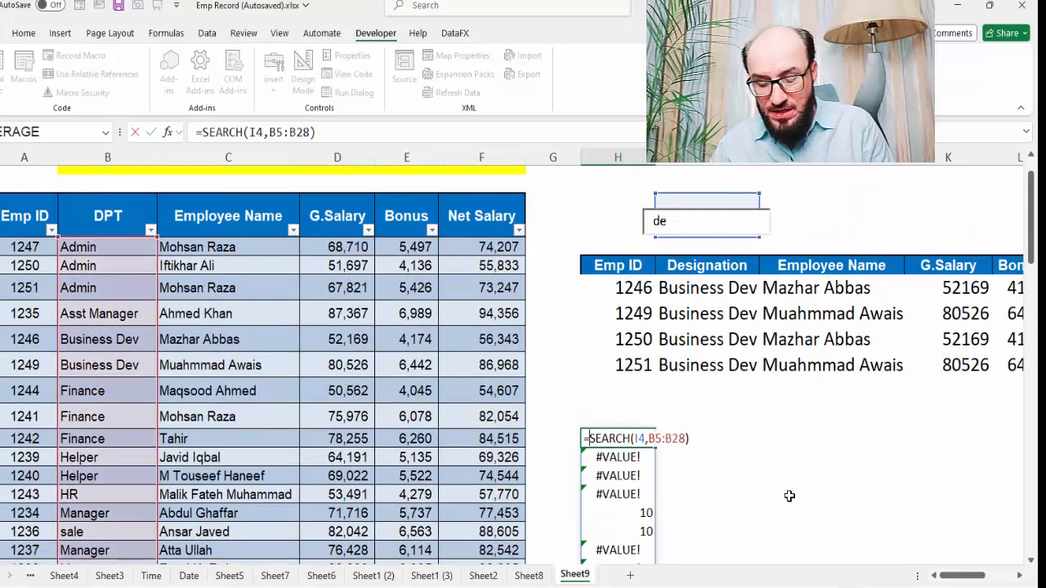
text(is)
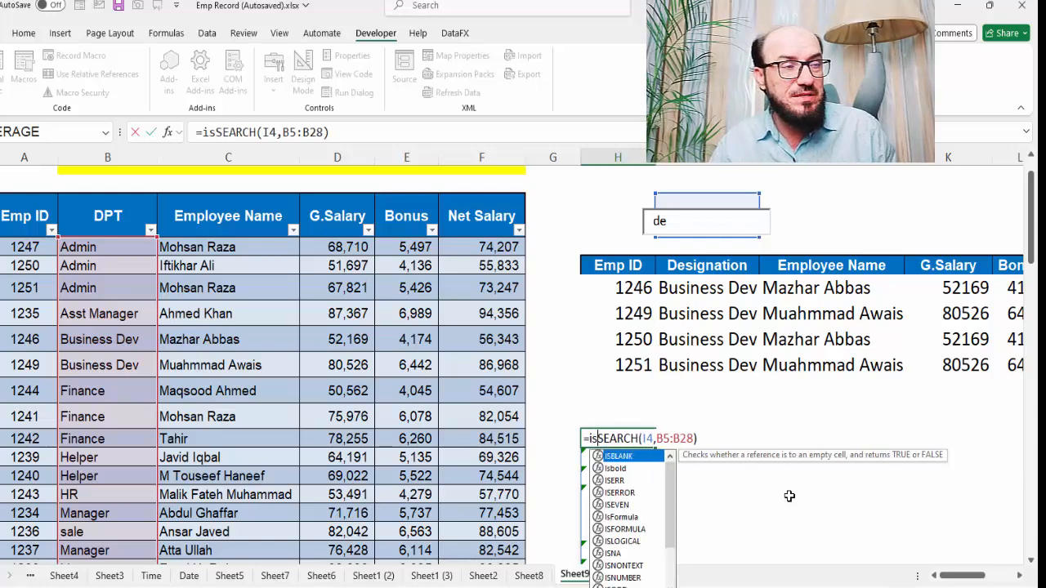
text(n)
key(Down)
key(Down)
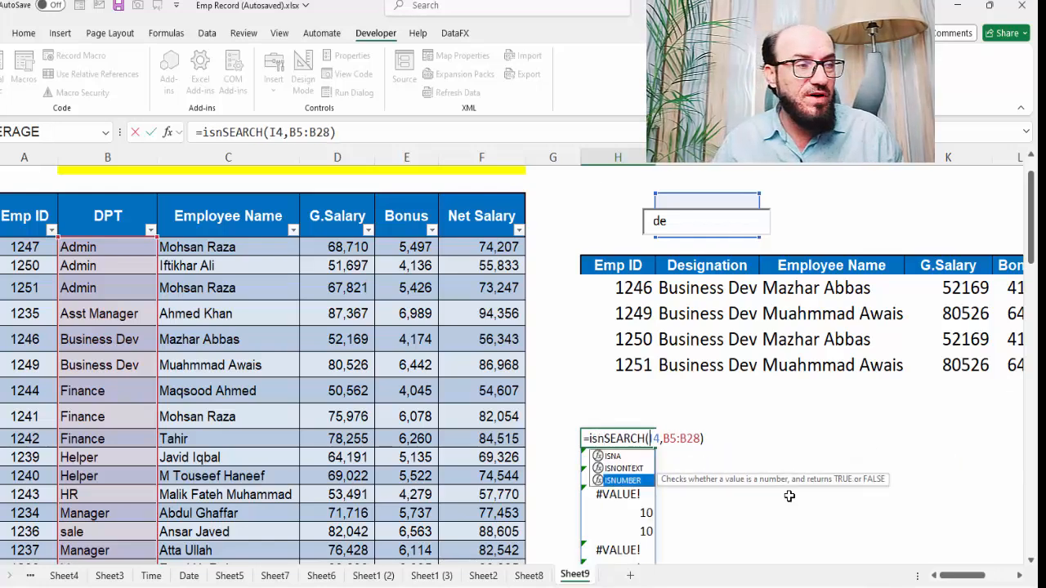
key(Tab)
key(Return)
key(Return)
key(Up)
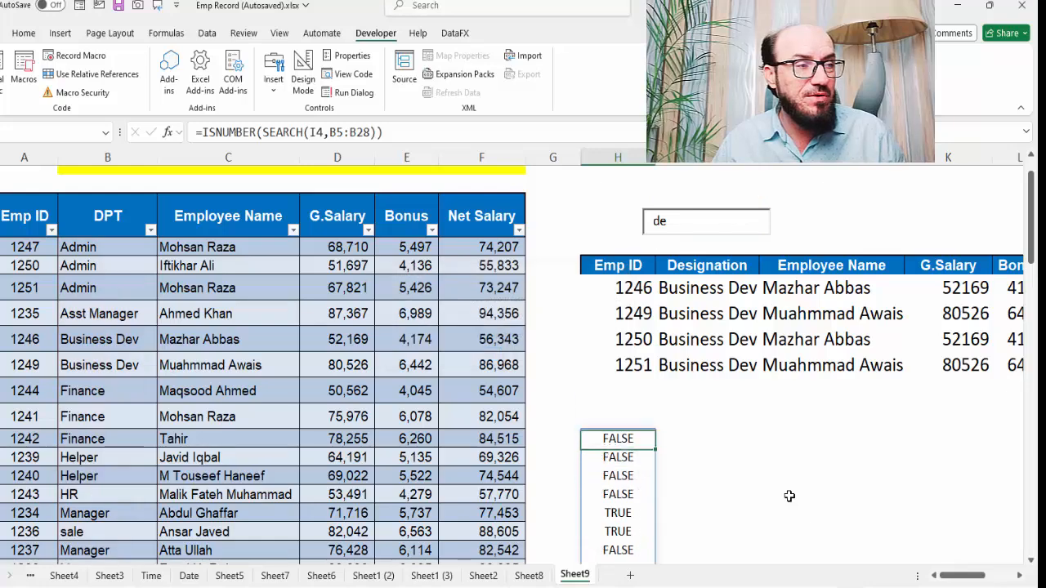
Look through the spilled ISNUMBER results and compare them with the FILTER formula in H7, leaving it unchanged.
key(ctrl+shift+Down)
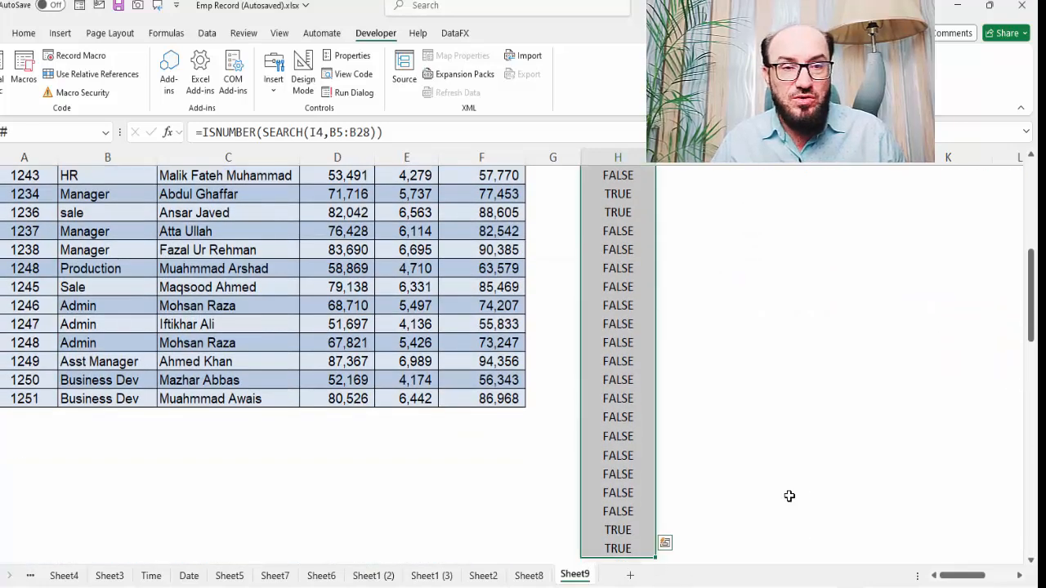
scroll(789, 496, up, 5)
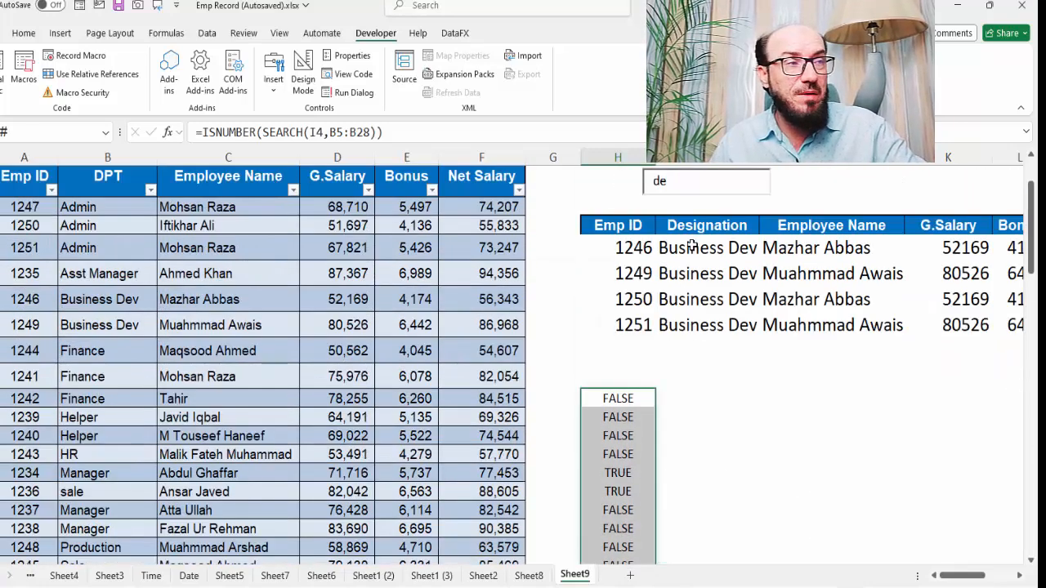
click(653, 244)
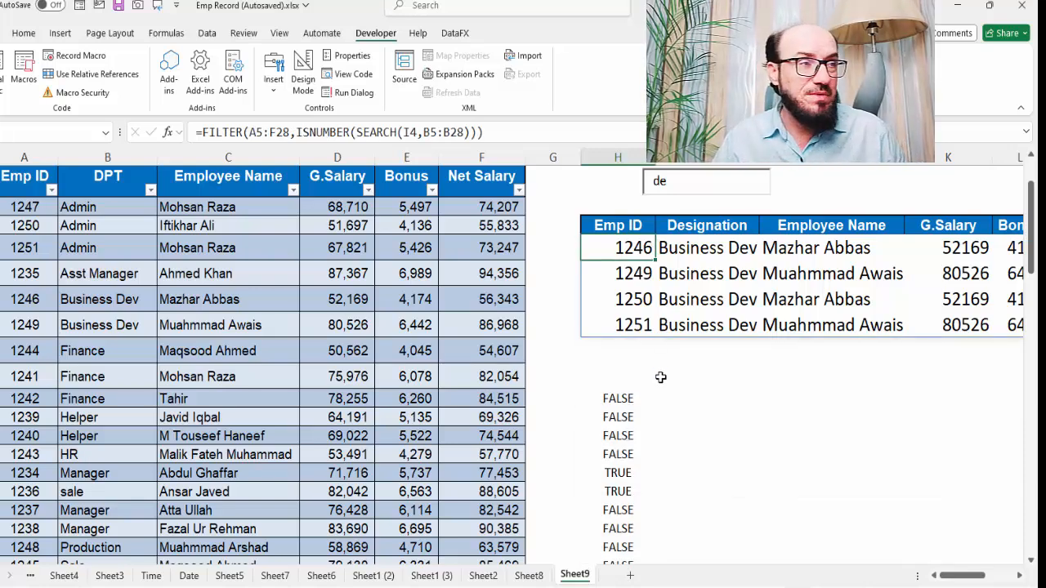
key(F2)
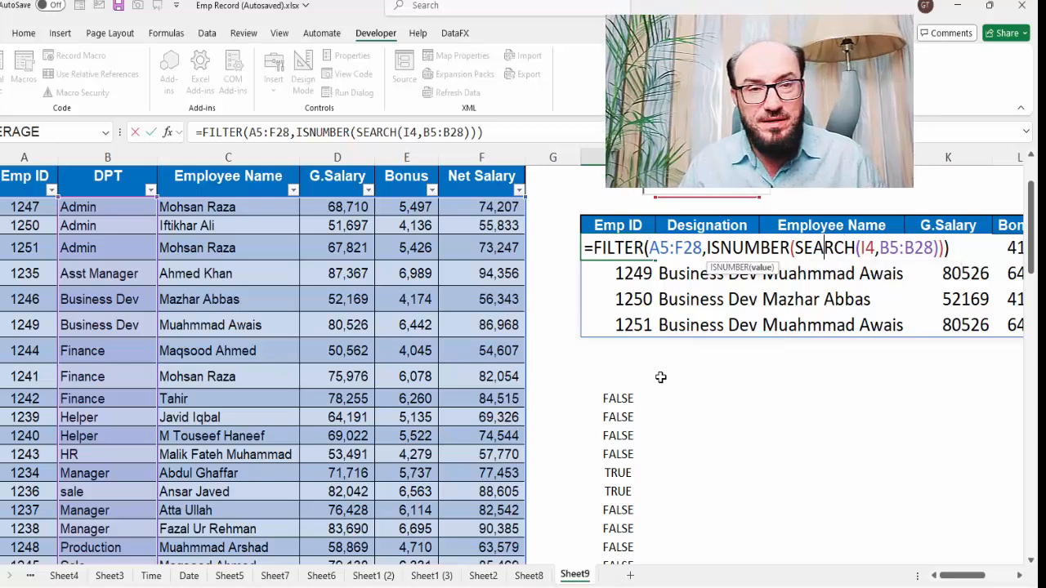
key(Escape)
key(Right)
key(Right)
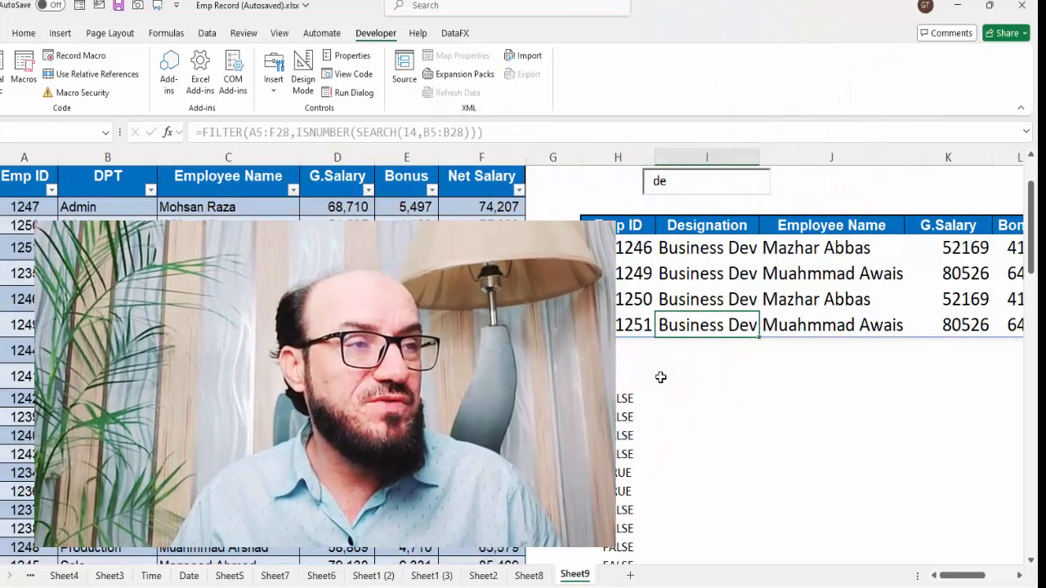
key(Left)
key(Left)
key(Left)
key(Left)
key(Left)
key(Left)
key(Right)
key(Right)
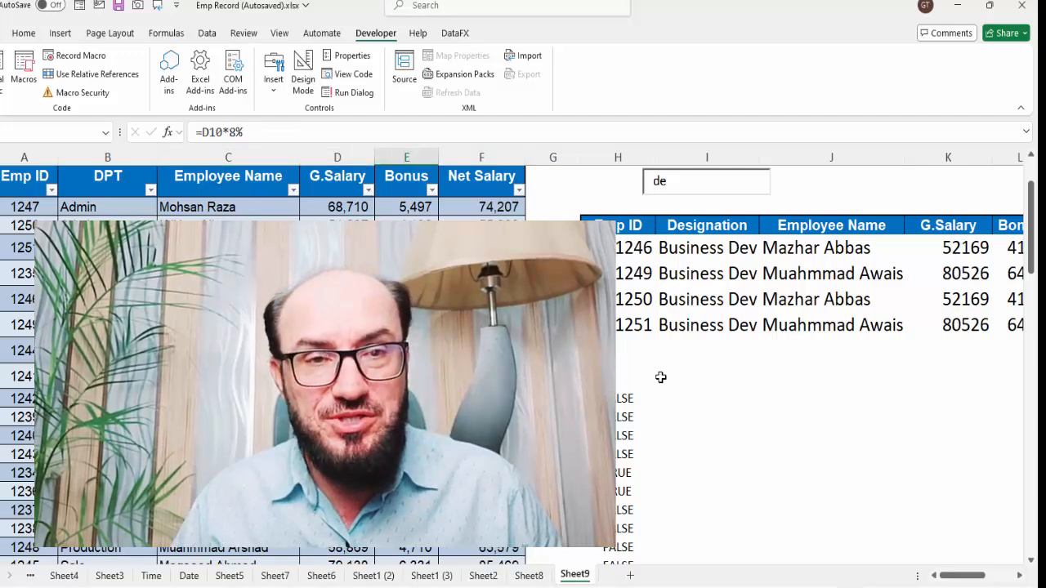